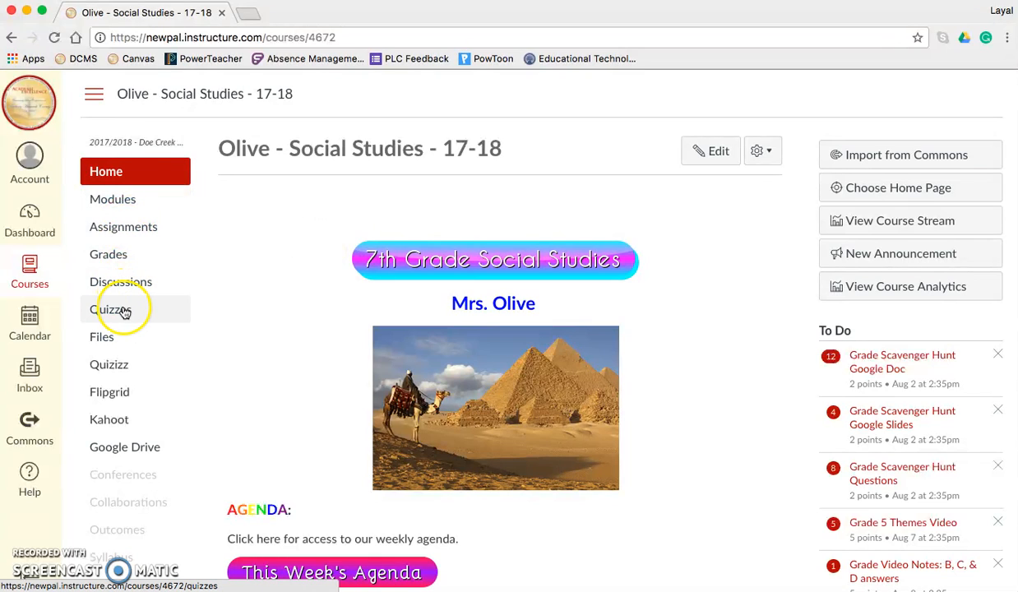
Create a new quiz in the course's Quizzes section and name it Practice Quiz.
{"action": "left_click", "coordinate": [123, 313]}
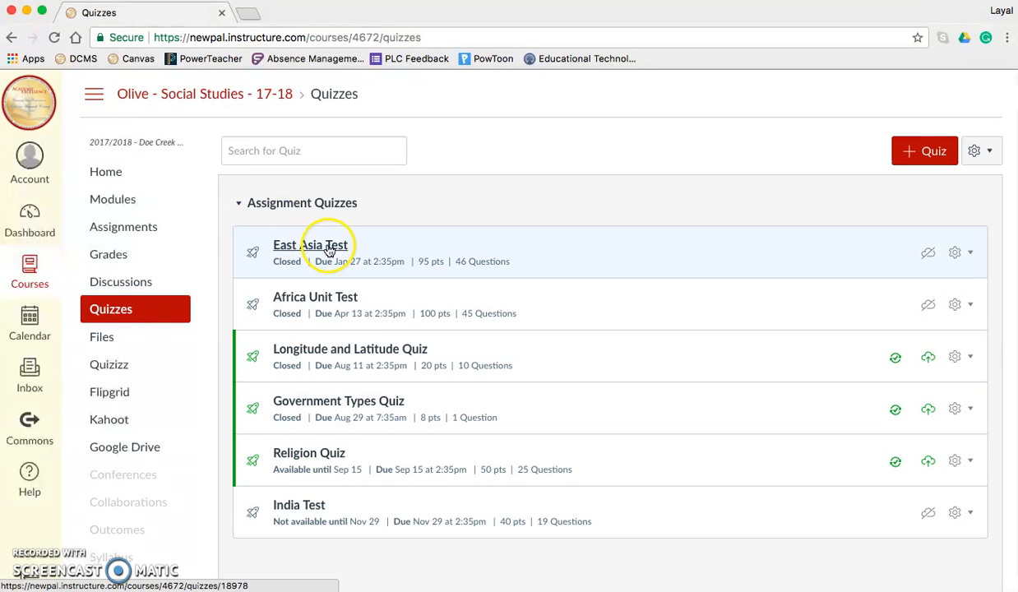
{"action": "left_click", "coordinate": [925, 156]}
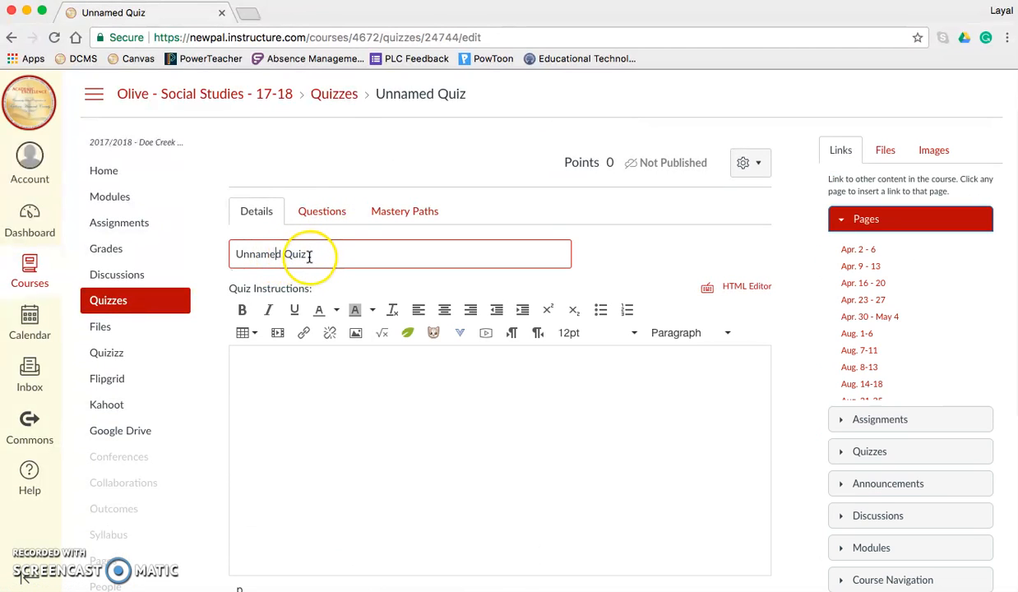
{"action": "double_click", "coordinate": [277, 254]}
{"action": "type", "text": "Practice"}
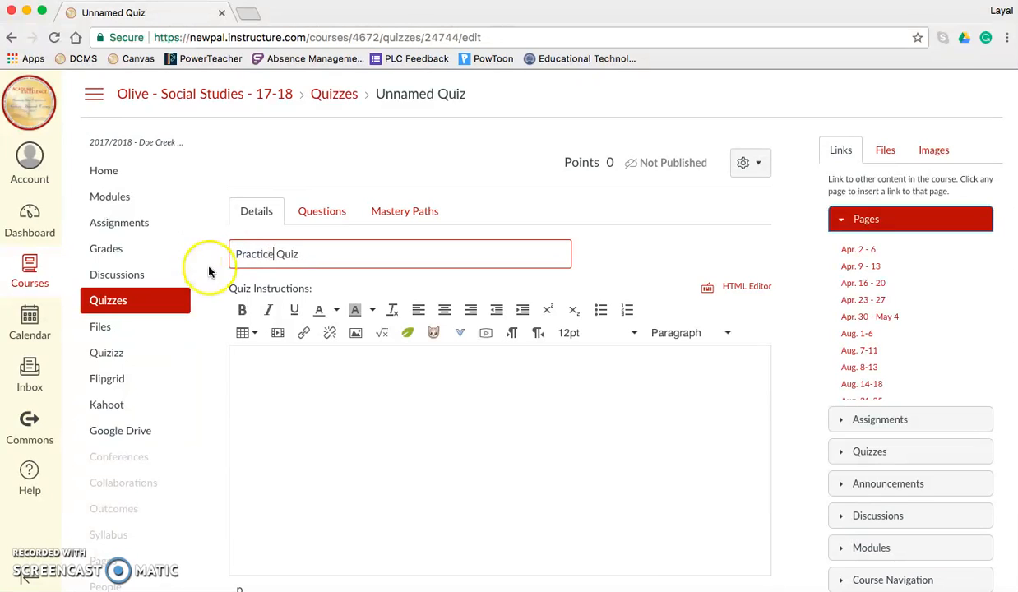
{"action": "left_click", "coordinate": [323, 375]}
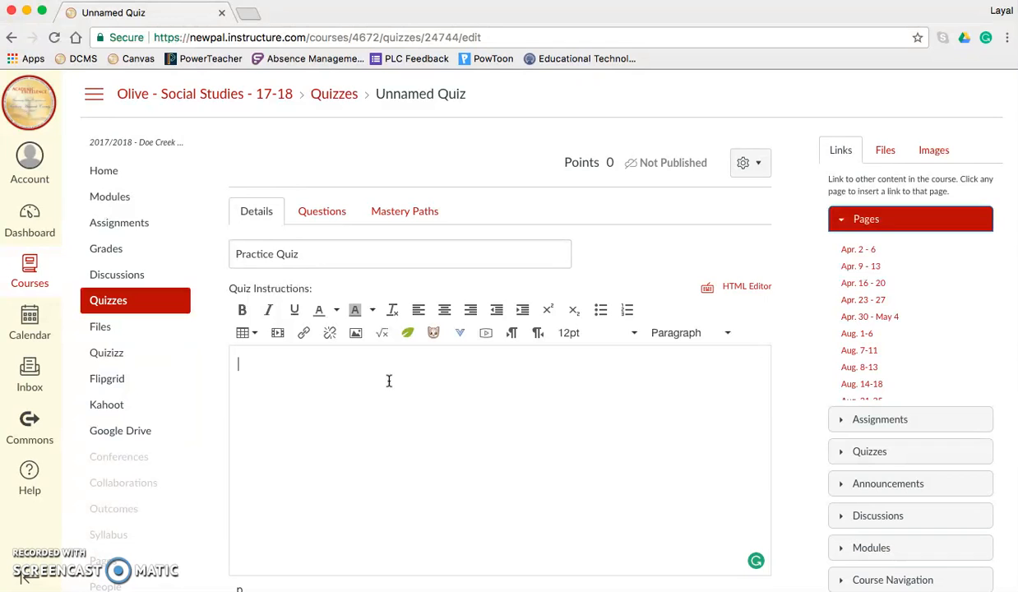
Try the Sync to SIS, Shuffle Answers, Time Limit and Allow Multiple Attempts options, switching each one on and back off.
{"action": "scroll", "coordinate": [802, 436], "scroll_direction": "down", "scroll_amount": 10}
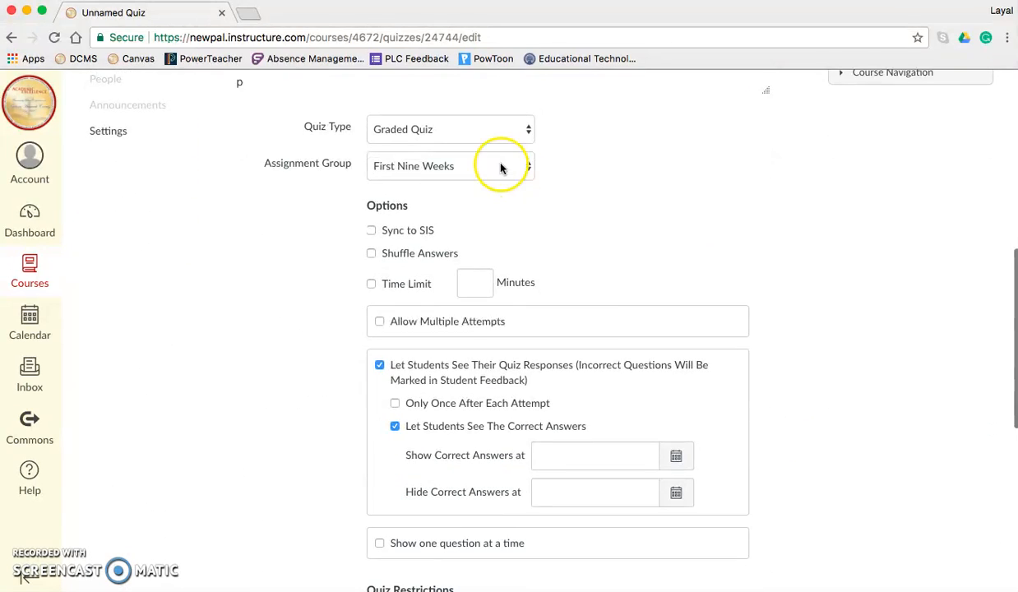
{"action": "left_click", "coordinate": [372, 236]}
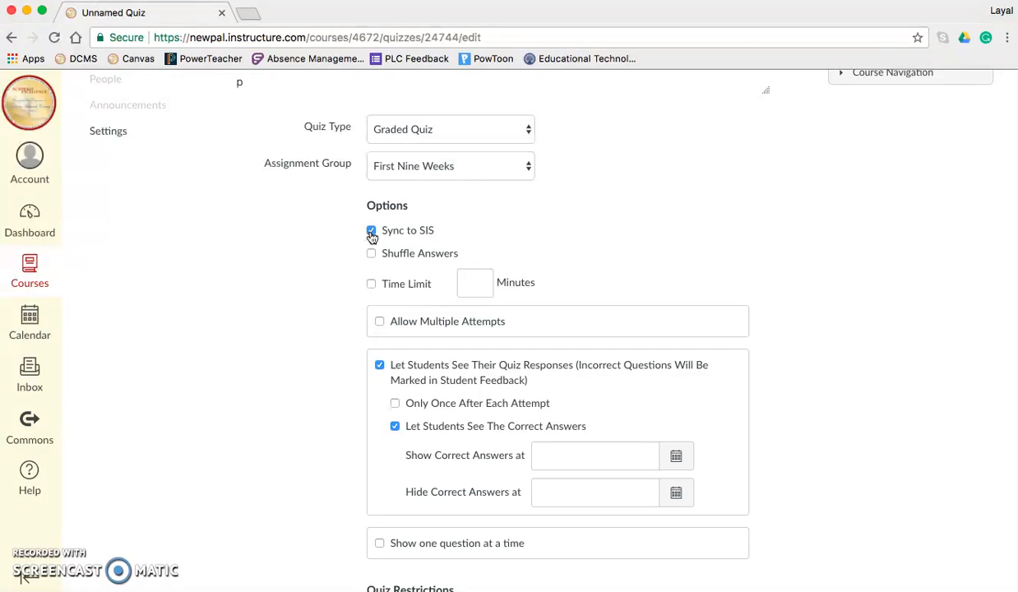
{"action": "left_click", "coordinate": [372, 233]}
{"action": "left_click", "coordinate": [372, 255]}
{"action": "left_click", "coordinate": [371, 254]}
{"action": "left_click", "coordinate": [371, 284]}
{"action": "left_click", "coordinate": [372, 285]}
{"action": "left_click", "coordinate": [380, 322]}
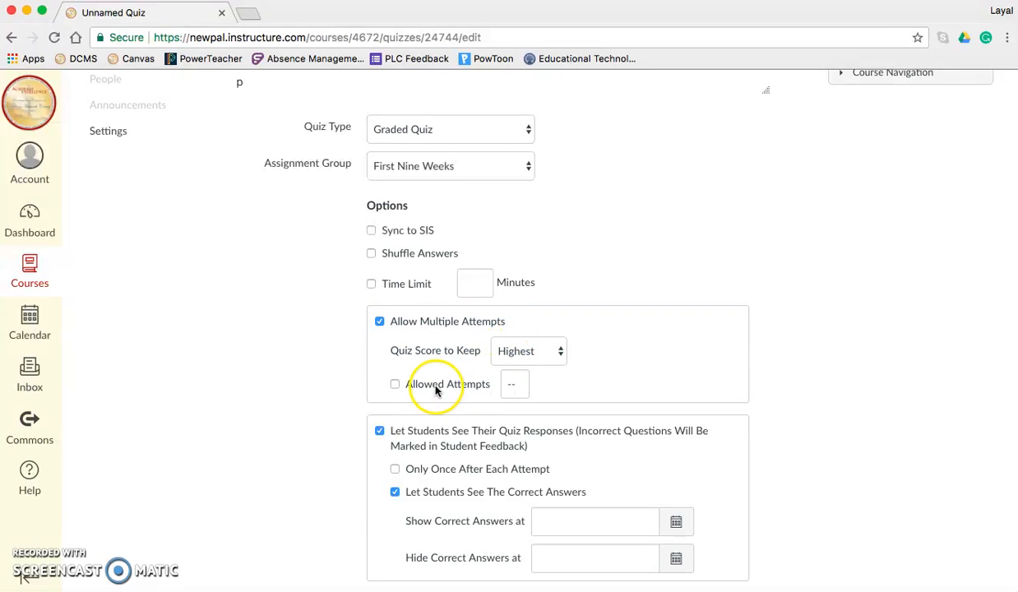
{"action": "left_click", "coordinate": [379, 322]}
Disable letting students see the correct answers, and show one question at a time without locking questions after answering.
{"action": "scroll", "coordinate": [308, 317], "scroll_direction": "down", "scroll_amount": 3}
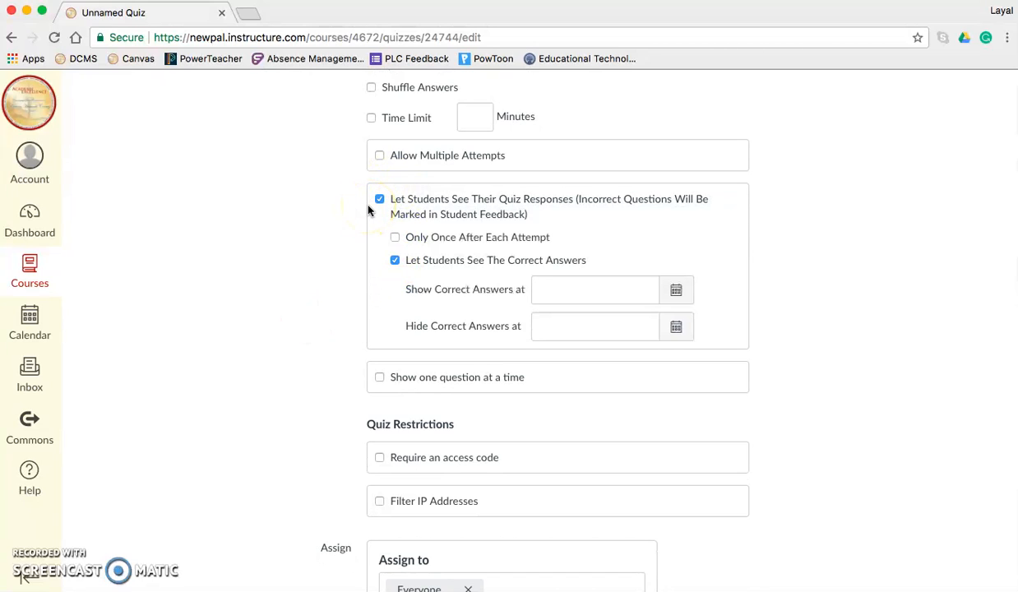
{"action": "left_click", "coordinate": [395, 260]}
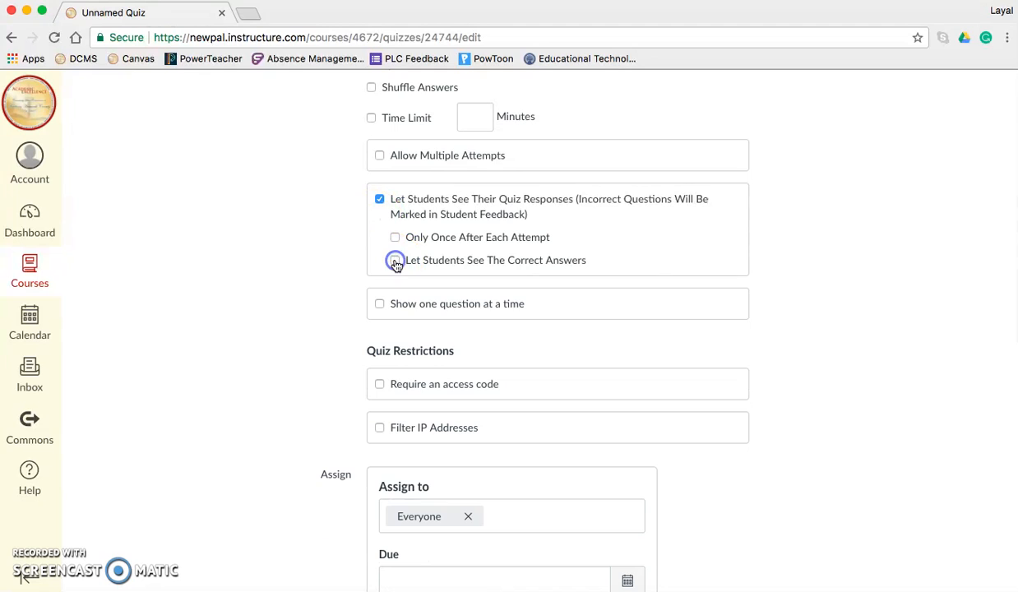
{"action": "left_click", "coordinate": [394, 238]}
{"action": "scroll", "coordinate": [336, 269], "scroll_direction": "down", "scroll_amount": 3}
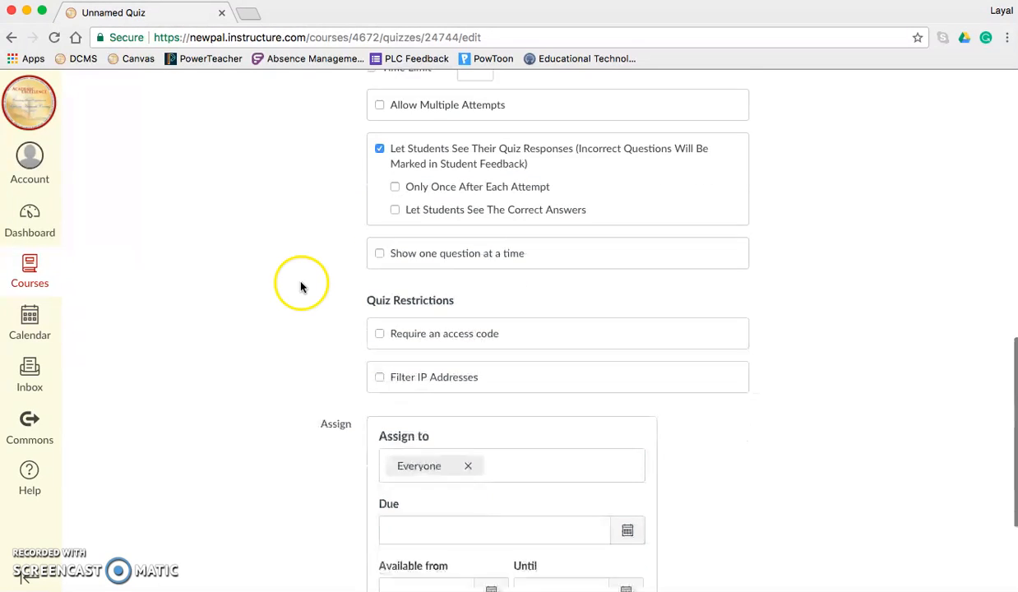
{"action": "left_click", "coordinate": [381, 233]}
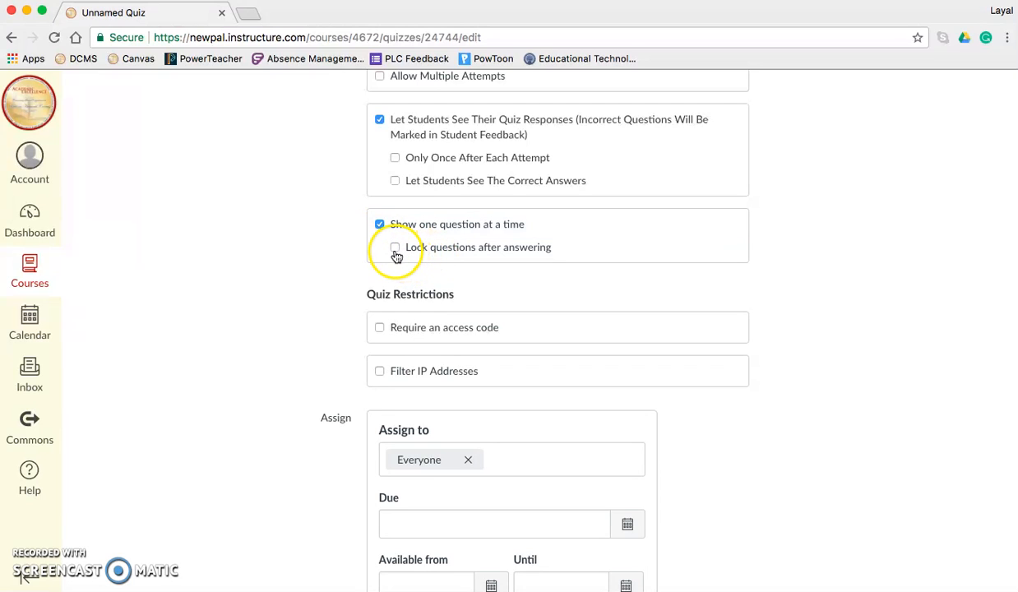
{"action": "left_click", "coordinate": [395, 251]}
{"action": "left_click", "coordinate": [394, 252]}
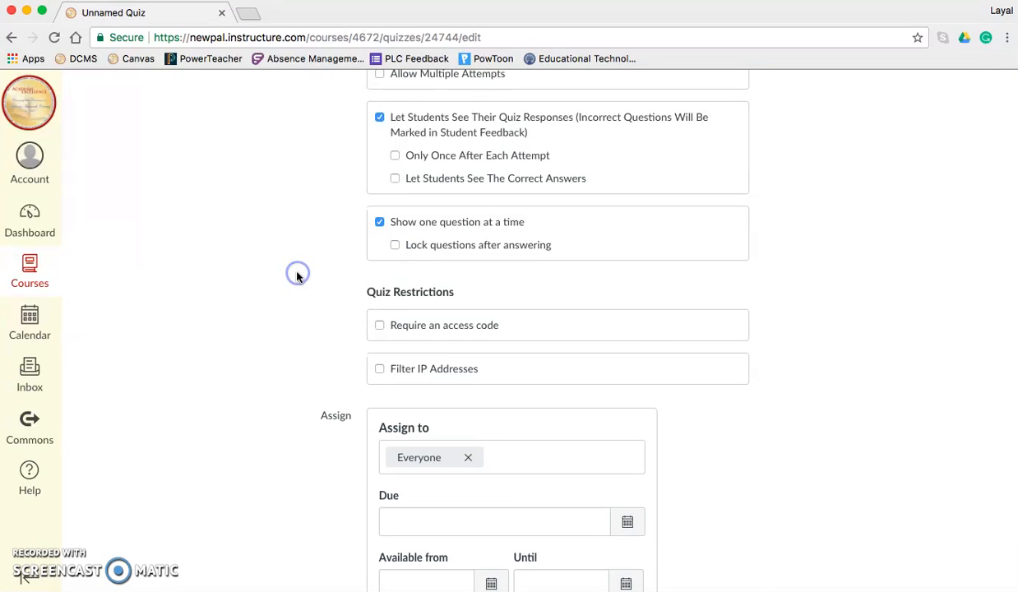
Try the access code requirement under the quiz restrictions and switch it back off.
{"action": "scroll", "coordinate": [295, 275], "scroll_direction": "down", "scroll_amount": 3}
{"action": "left_click", "coordinate": [378, 200]}
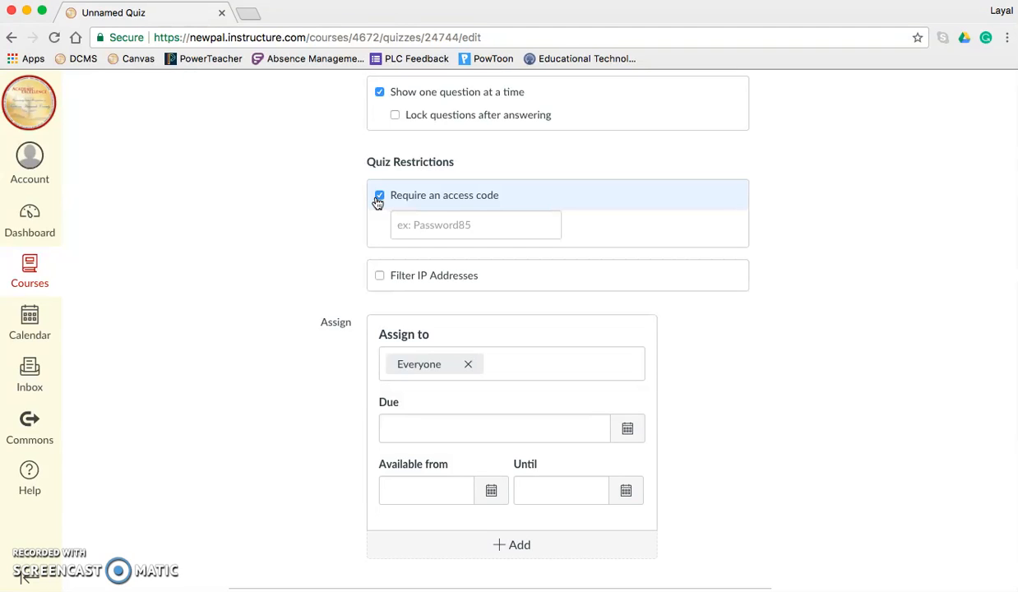
{"action": "left_click", "coordinate": [378, 198]}
Set the quiz's due date for everyone to Sep 22, 2017 at 2:35pm.
{"action": "scroll", "coordinate": [308, 241], "scroll_direction": "down", "scroll_amount": 2}
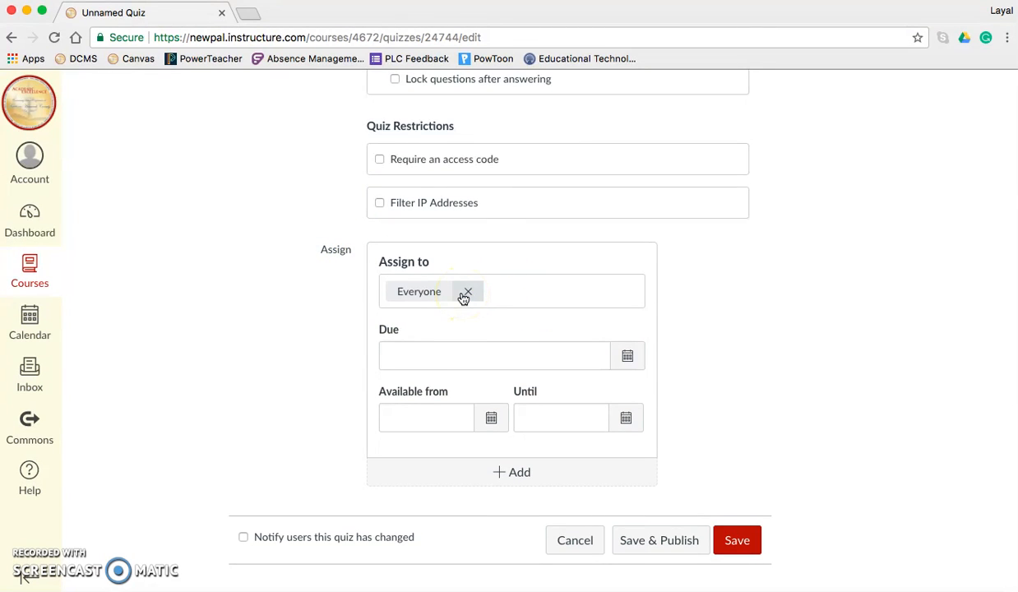
{"action": "left_click", "coordinate": [628, 356]}
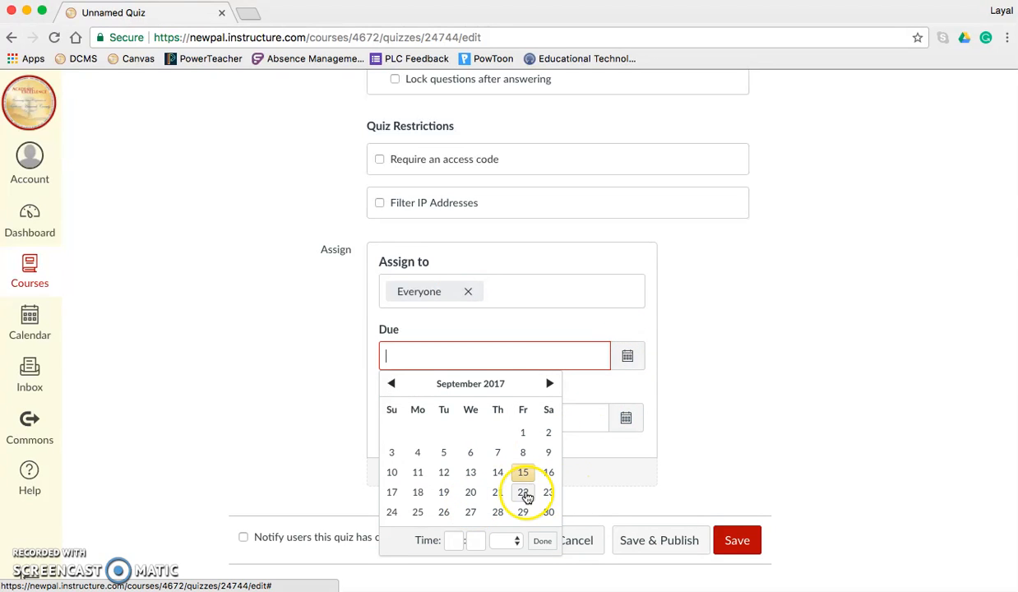
{"action": "left_click", "coordinate": [524, 493]}
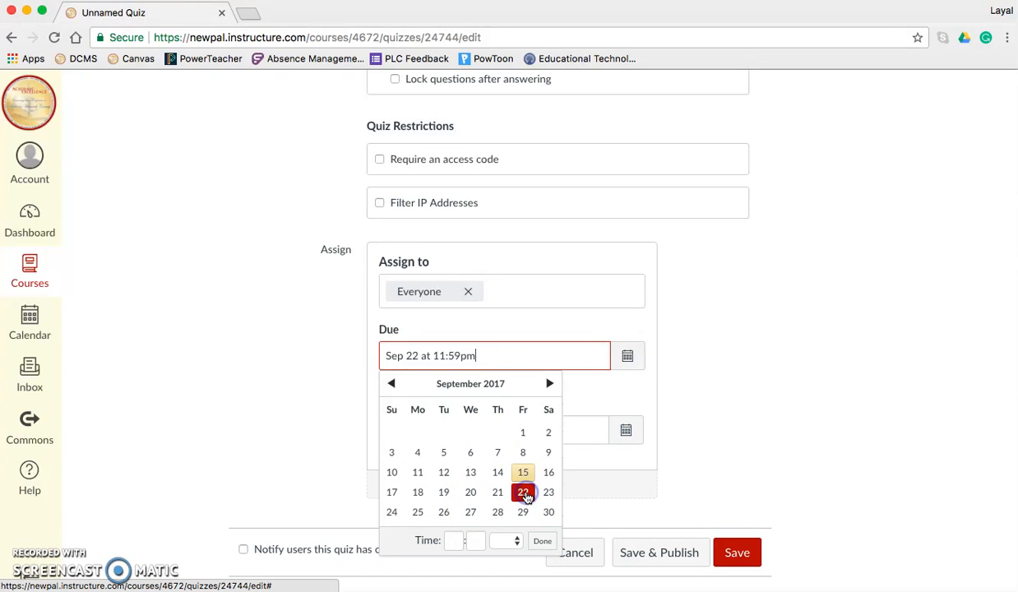
{"action": "left_click", "coordinate": [455, 539]}
{"action": "type", "text": "2"}
{"action": "left_click", "coordinate": [478, 540]}
{"action": "type", "text": "35"}
{"action": "left_click", "coordinate": [498, 540]}
{"action": "left_click", "coordinate": [564, 559]}
{"action": "key", "text": "p"}
{"action": "left_click", "coordinate": [542, 541]}
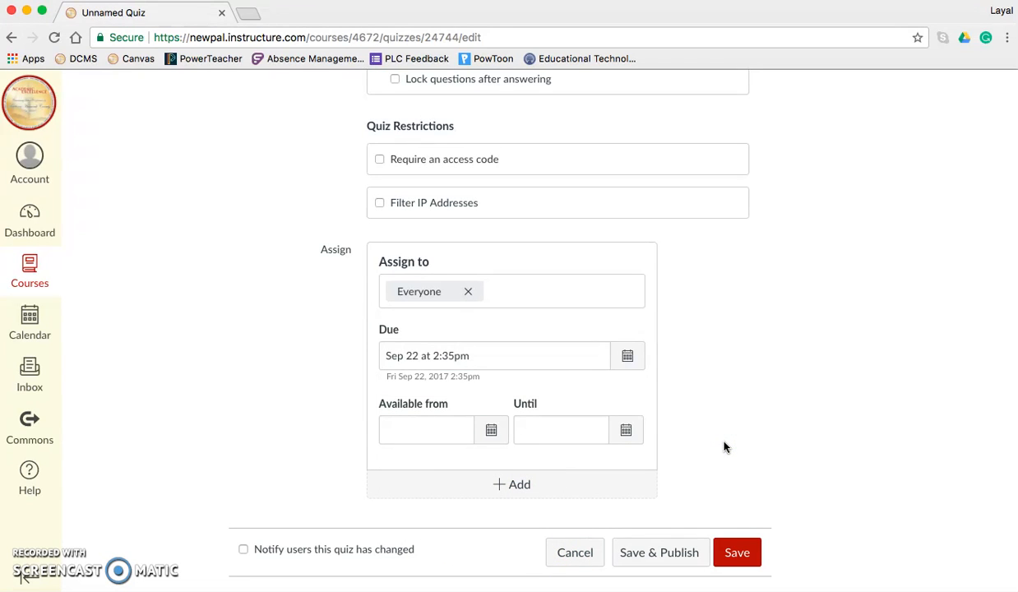
Set the quiz's Available from date to Sep 22, 2017 at 7:45am.
{"action": "scroll", "coordinate": [725, 446], "scroll_direction": "down", "scroll_amount": 1}
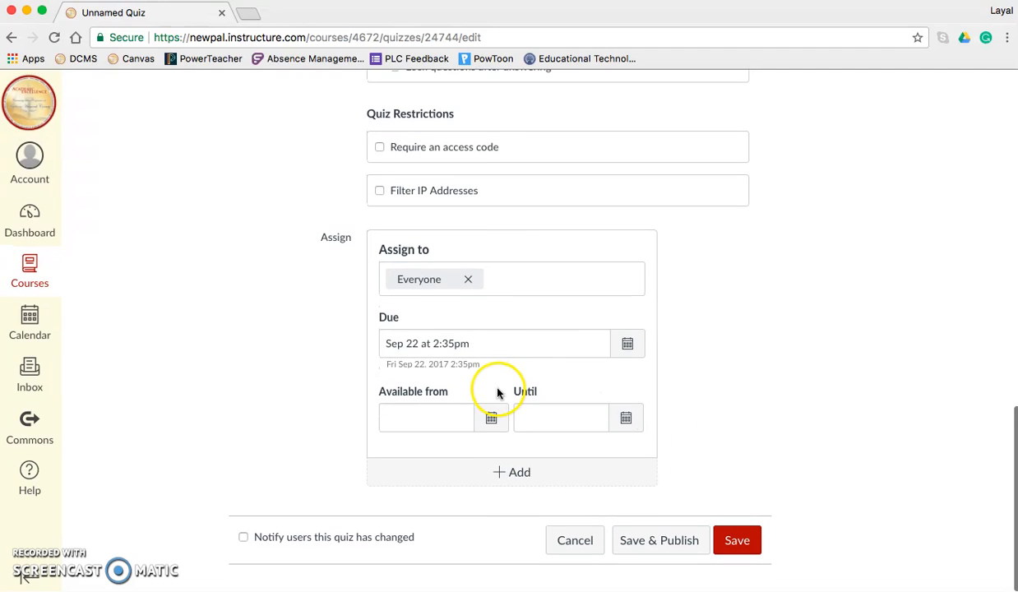
{"action": "left_click", "coordinate": [490, 428]}
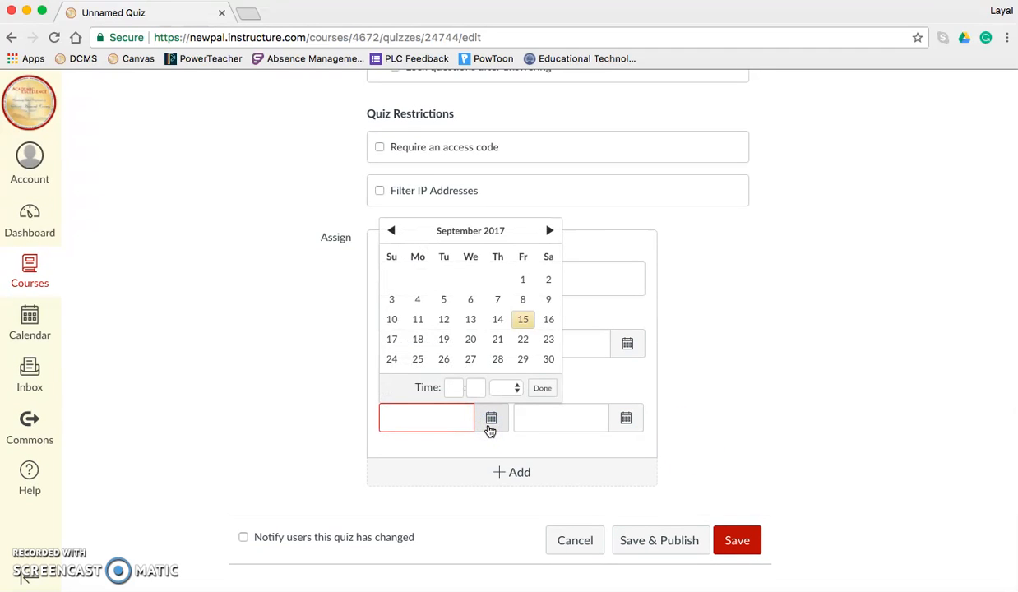
{"action": "left_click", "coordinate": [523, 339]}
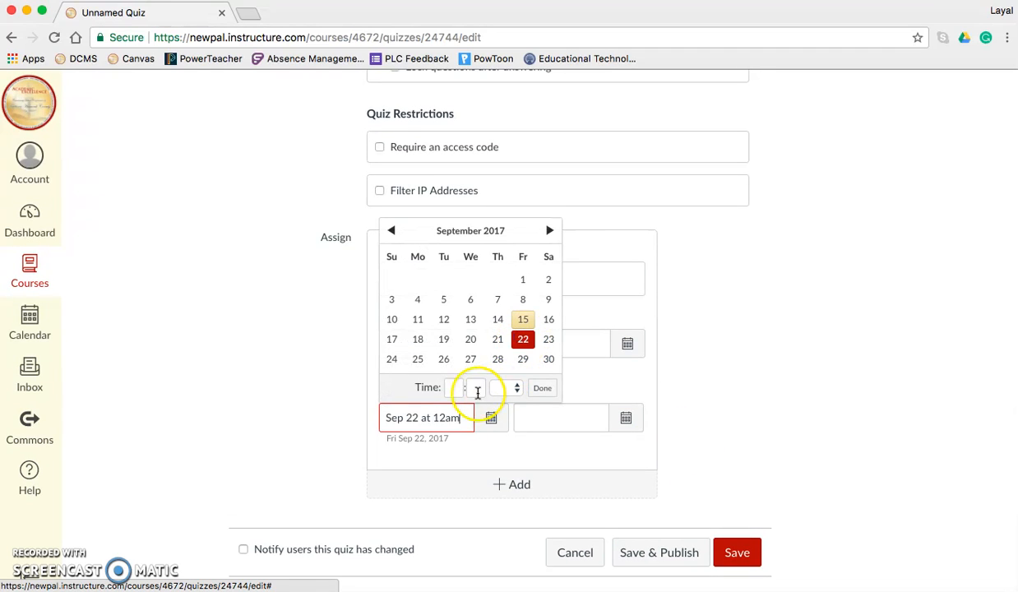
{"action": "left_click", "coordinate": [449, 389]}
{"action": "type", "text": "7"}
{"action": "left_click", "coordinate": [475, 388]}
{"action": "type", "text": "45"}
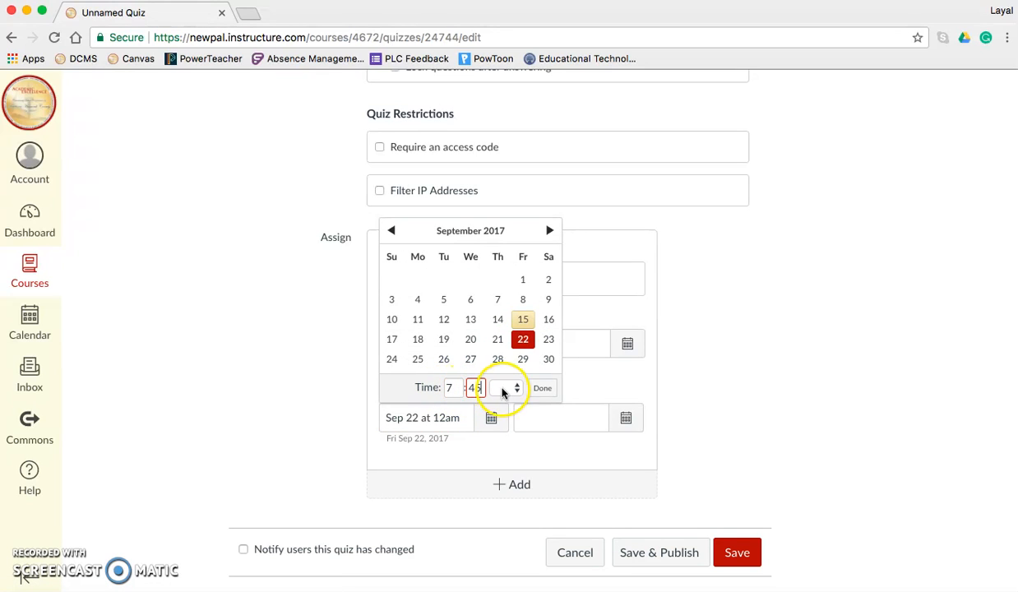
{"action": "left_click", "coordinate": [503, 393]}
{"action": "left_click", "coordinate": [503, 403]}
{"action": "left_click", "coordinate": [542, 388]}
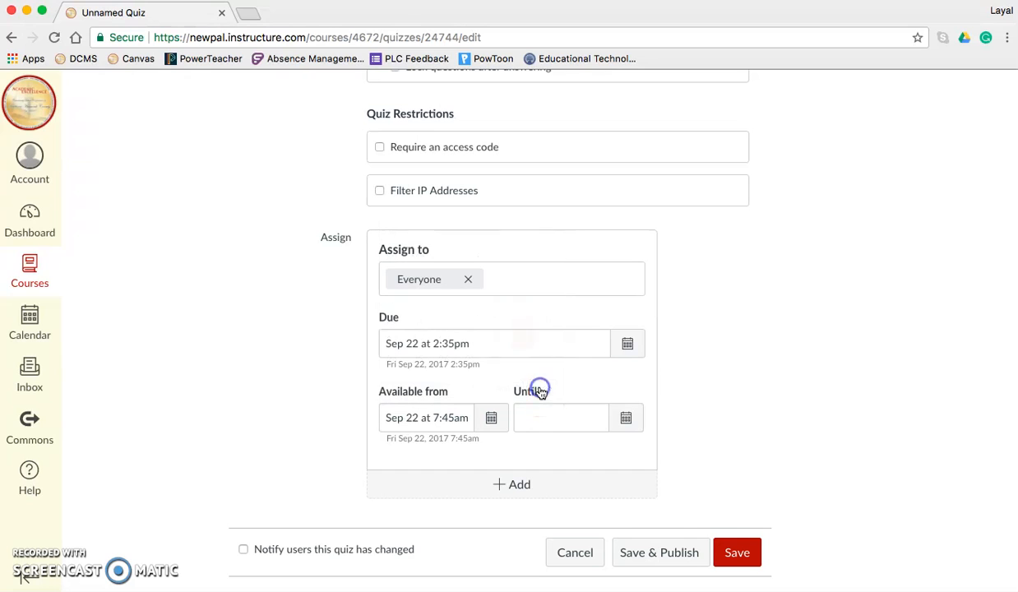
Set the quiz's Until date to Sep 22, 2017 at 2:35pm.
{"action": "left_click", "coordinate": [625, 418]}
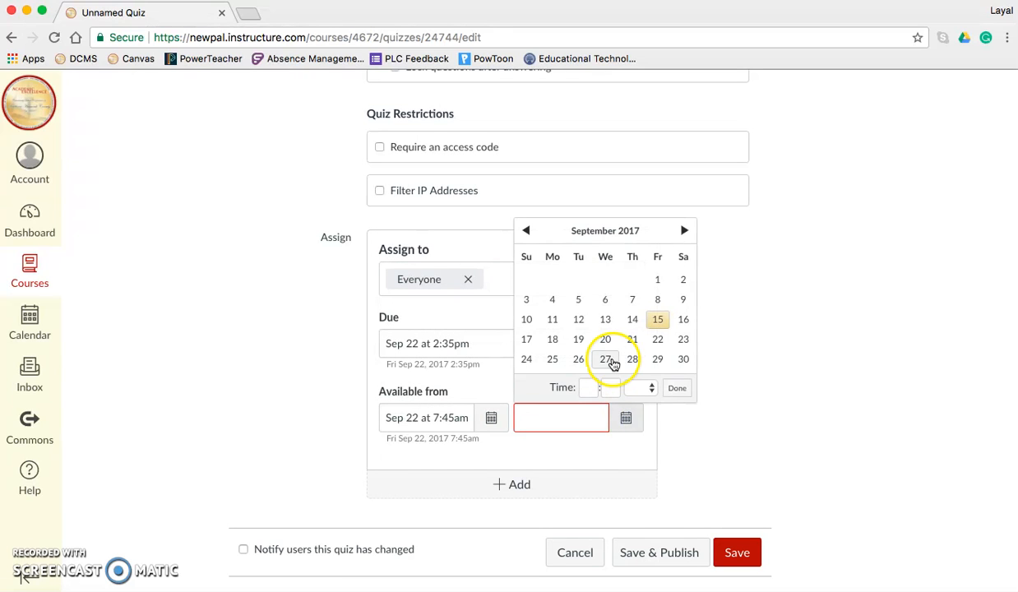
{"action": "left_click", "coordinate": [657, 339]}
{"action": "left_click", "coordinate": [588, 388]}
{"action": "type", "text": "22 at 11:59pm"}
{"action": "left_click", "coordinate": [609, 388]}
{"action": "type", "text": "35"}
{"action": "left_click", "coordinate": [641, 388]}
{"action": "left_click", "coordinate": [640, 415]}
{"action": "left_click", "coordinate": [679, 388]}
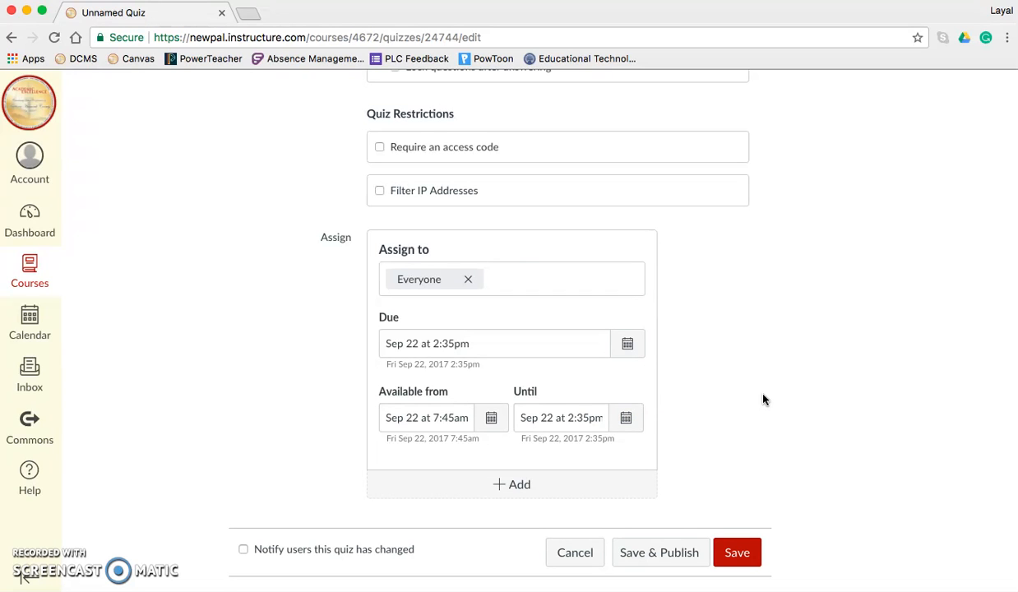
Add a new question to the quiz and name it Question 1.
{"action": "scroll", "coordinate": [762, 407], "scroll_direction": "down", "scroll_amount": 1}
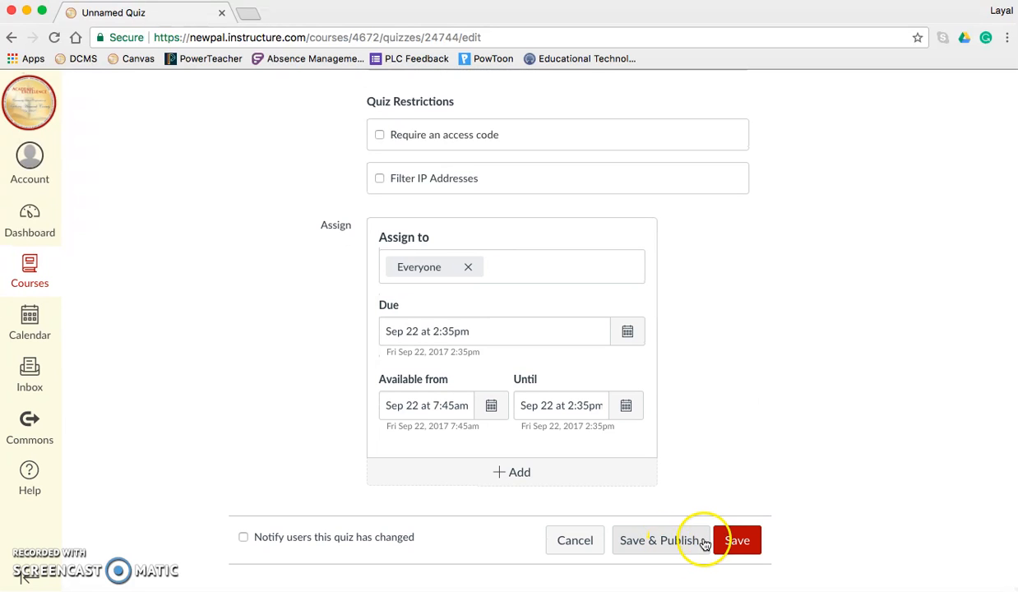
{"action": "scroll", "coordinate": [728, 390], "scroll_direction": "up", "scroll_amount": 15}
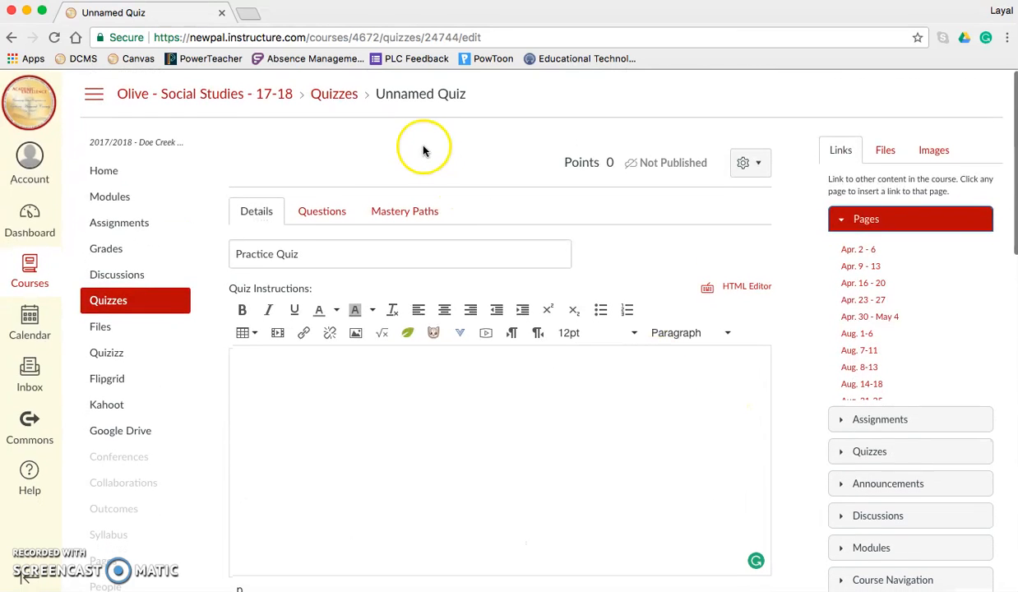
{"action": "left_click", "coordinate": [318, 221]}
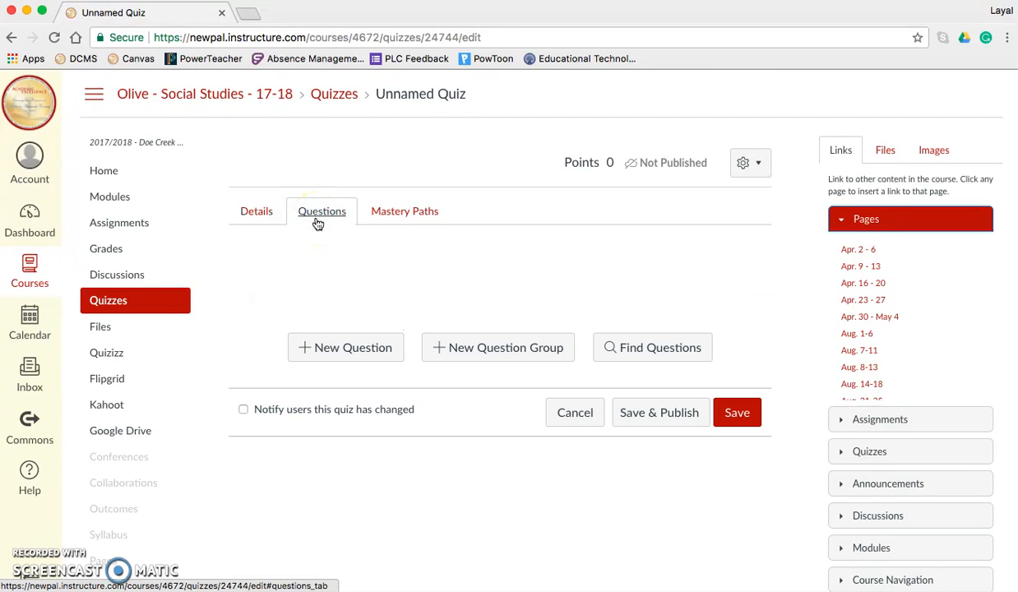
{"action": "left_click", "coordinate": [367, 359]}
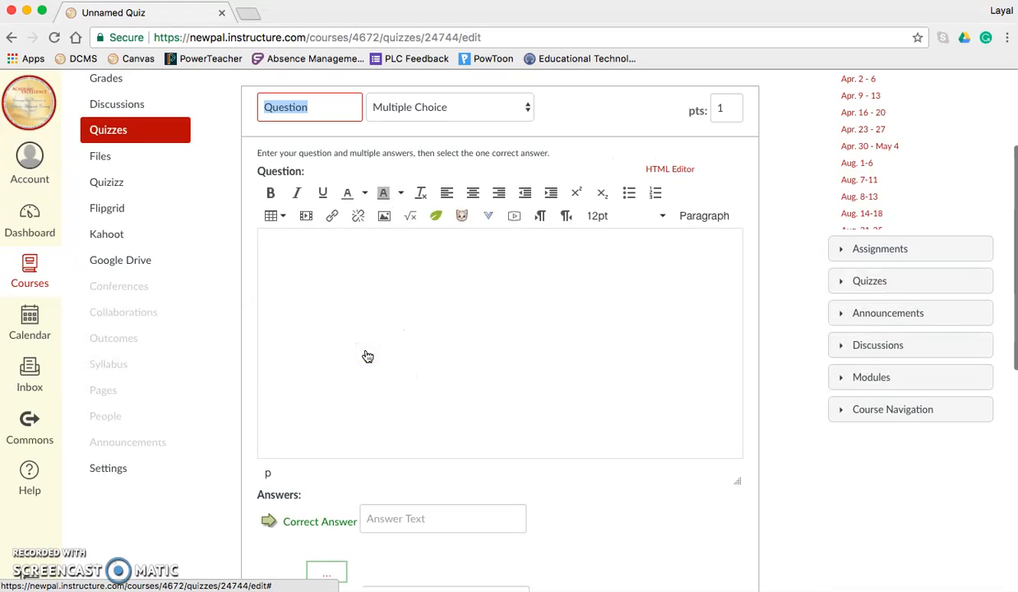
{"action": "left_click", "coordinate": [321, 112]}
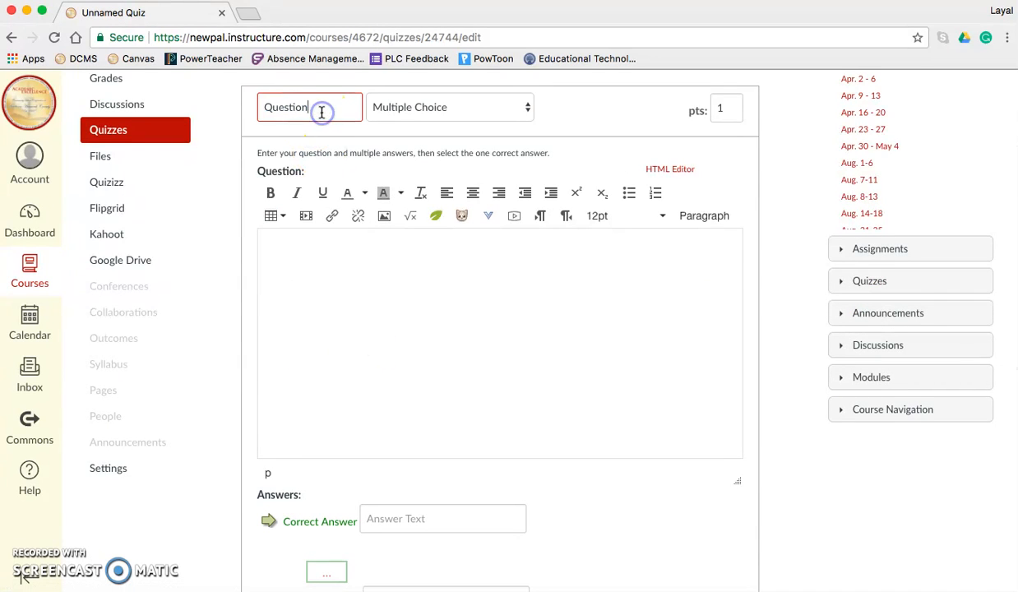
{"action": "type", "text": "1"}
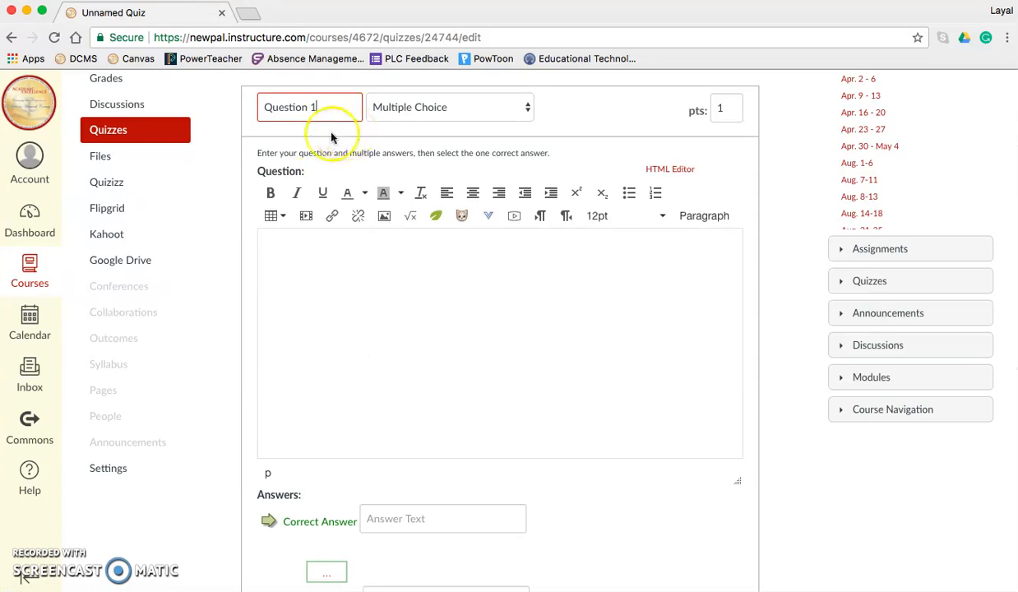
Look through the available question types for Question 1, keeping Multiple Choice.
{"action": "scroll", "coordinate": [255, 198], "scroll_direction": "up", "scroll_amount": 1}
{"action": "left_click", "coordinate": [486, 115]}
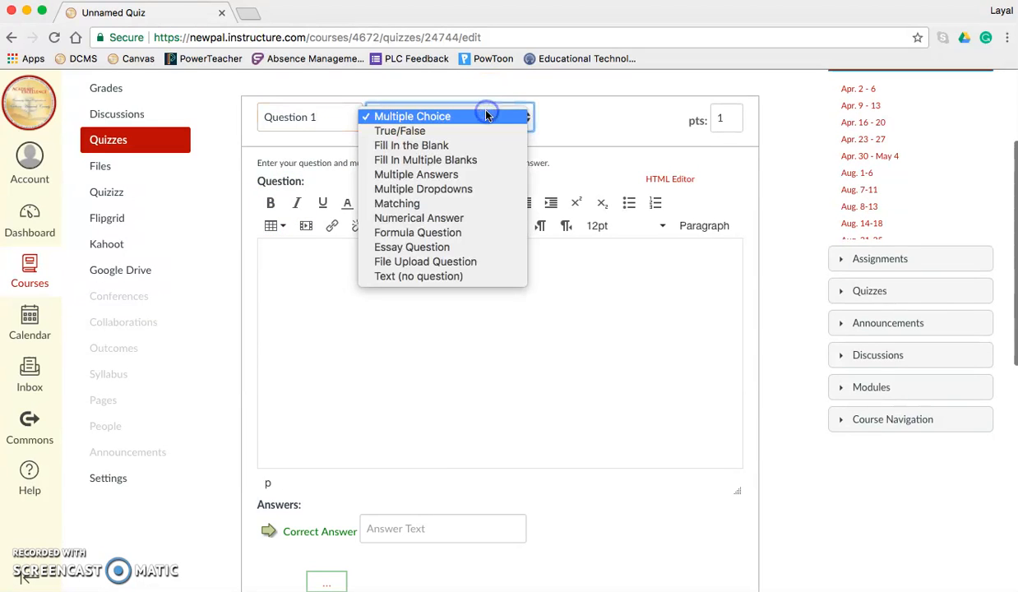
{"action": "left_click", "coordinate": [491, 161]}
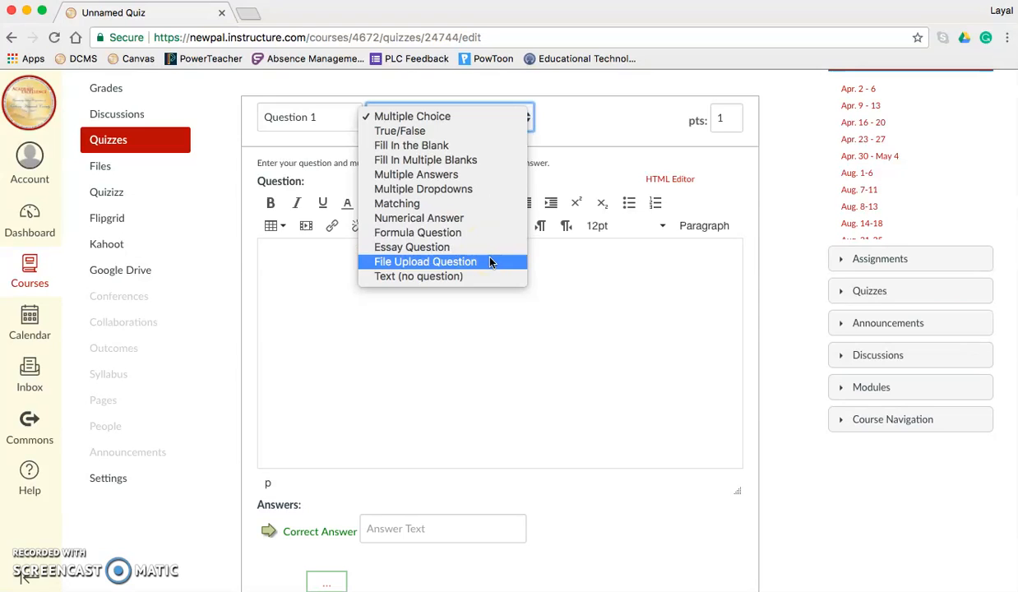
{"action": "left_click", "coordinate": [499, 280]}
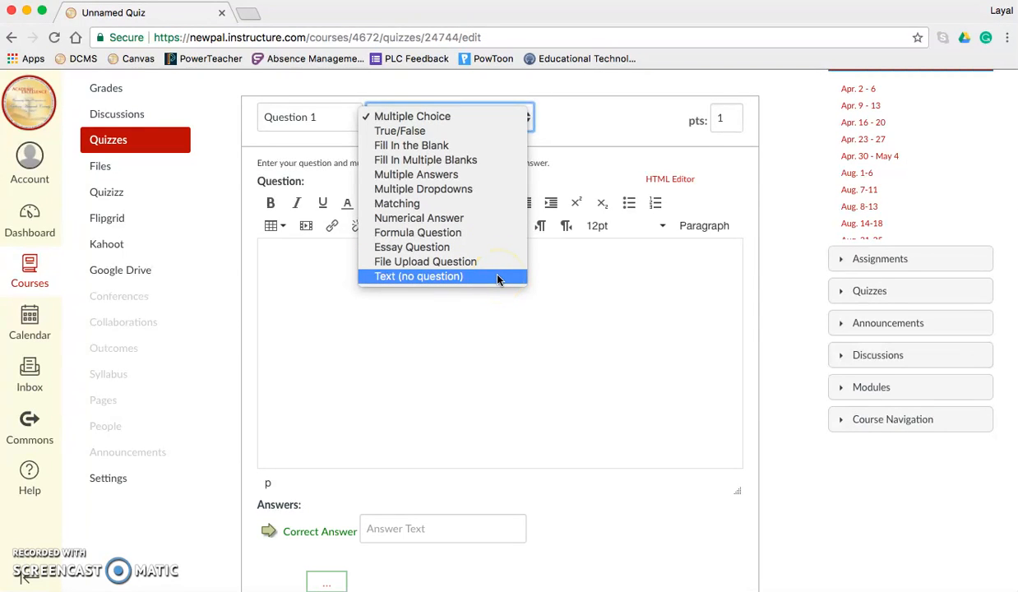
{"action": "left_click", "coordinate": [497, 278]}
Enter the question "What is your favorite class?" with Social Studies as the correct answer and Math as a possible answer.
{"action": "left_click", "coordinate": [362, 263]}
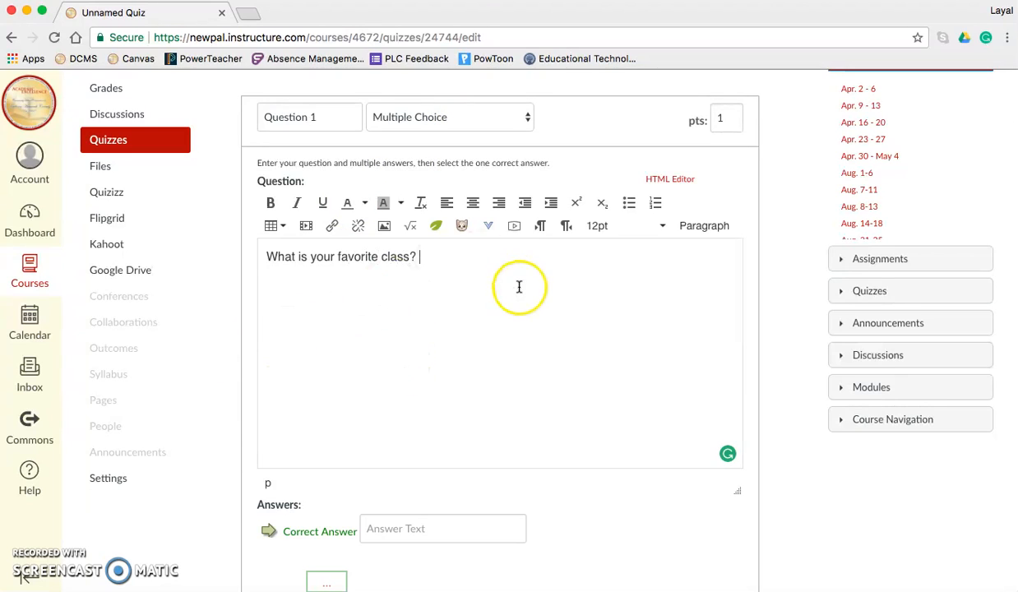
{"action": "scroll", "coordinate": [661, 391], "scroll_direction": "down", "scroll_amount": 3}
{"action": "left_click", "coordinate": [380, 399]}
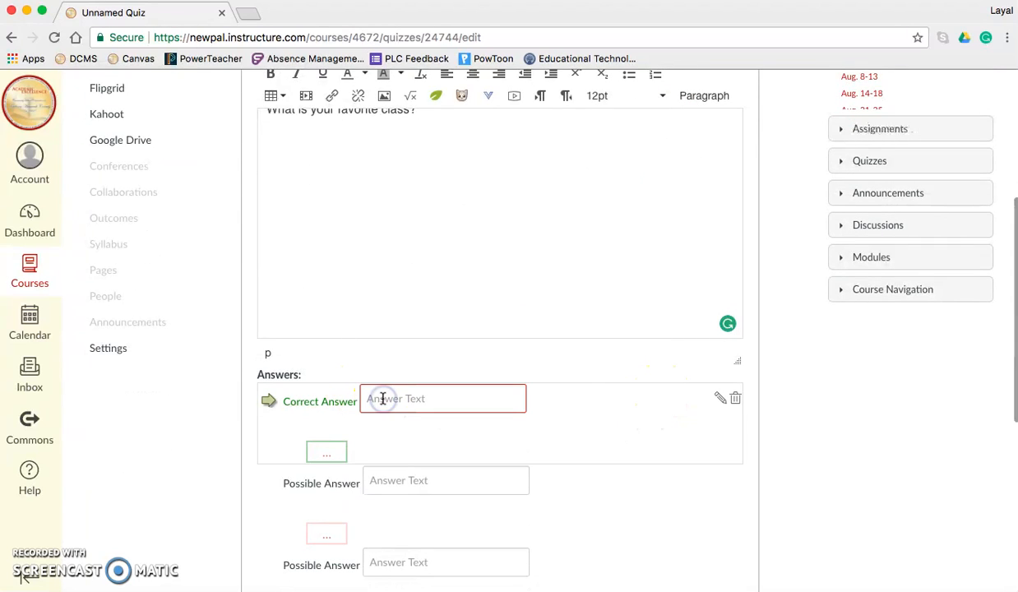
{"action": "type", "text": "Social Studies"}
{"action": "type", "text": "Math"}
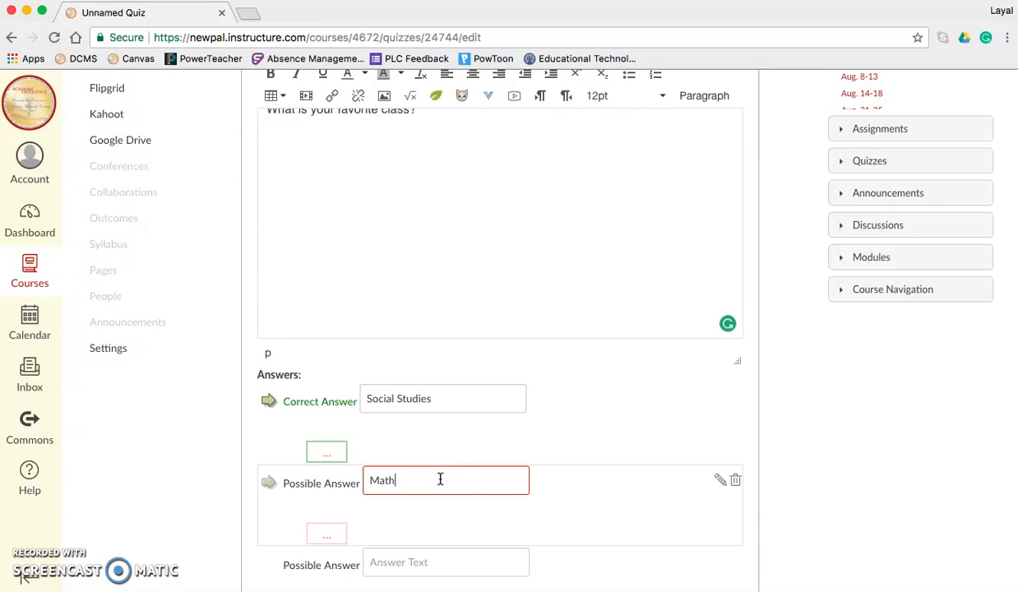
Enter Science as the third answer and delete the empty fourth answer.
{"action": "scroll", "coordinate": [435, 485], "scroll_direction": "down", "scroll_amount": 2}
{"action": "left_click", "coordinate": [401, 478]}
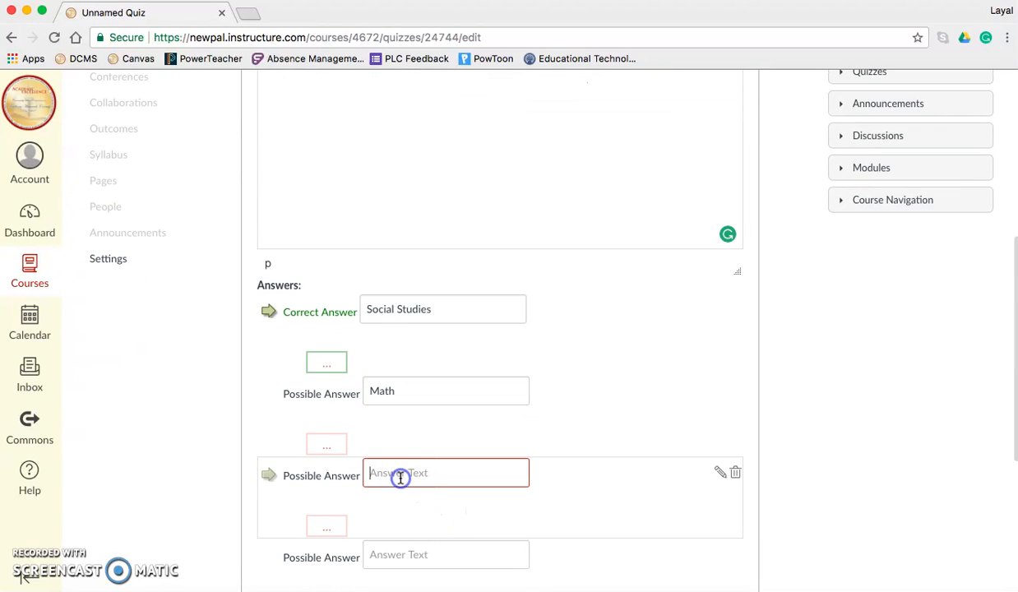
{"action": "type", "text": "Science"}
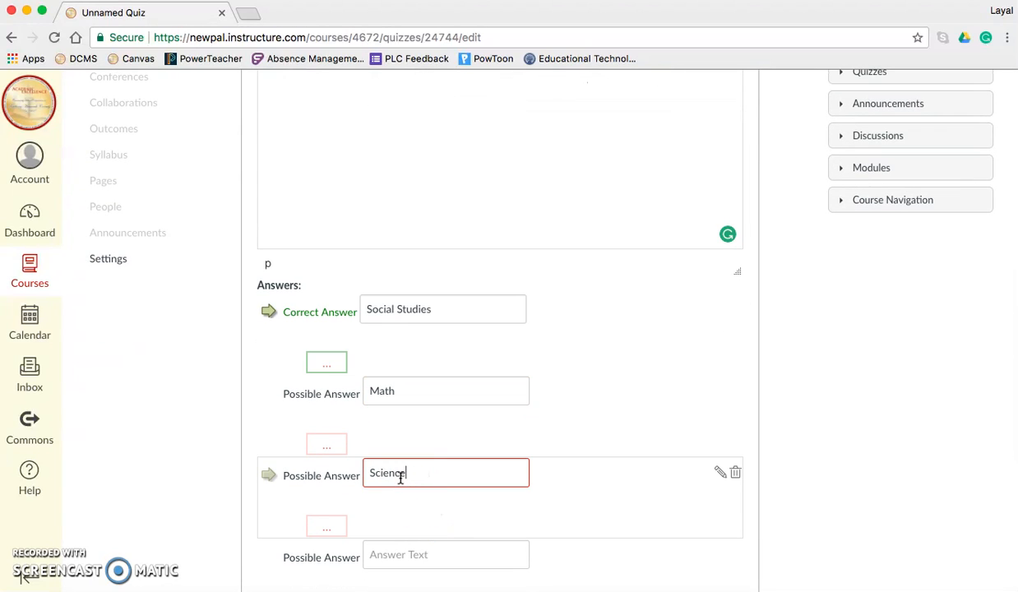
{"action": "scroll", "coordinate": [667, 510], "scroll_direction": "down", "scroll_amount": 3}
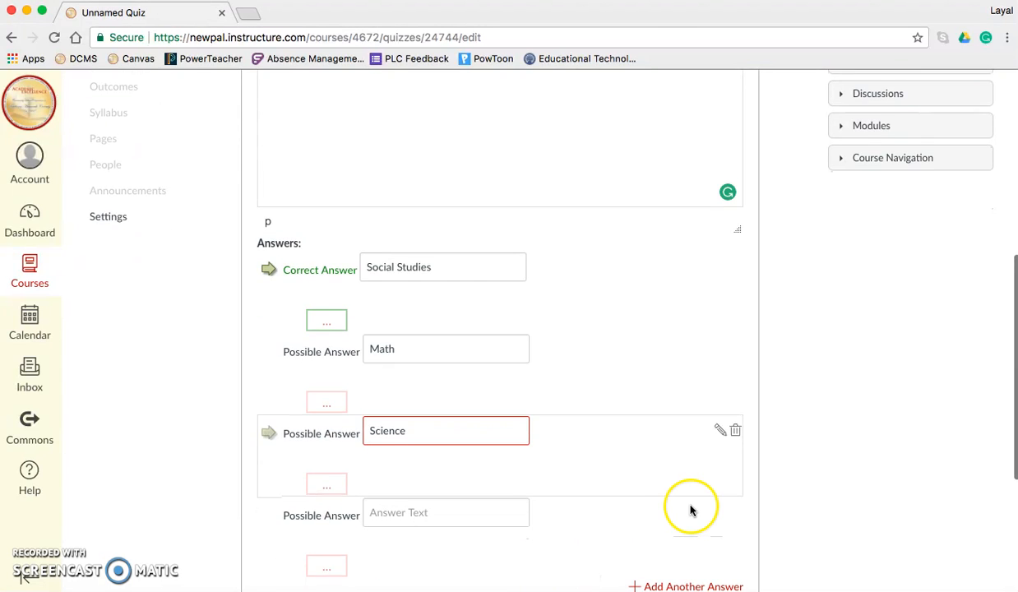
{"action": "left_click", "coordinate": [736, 439]}
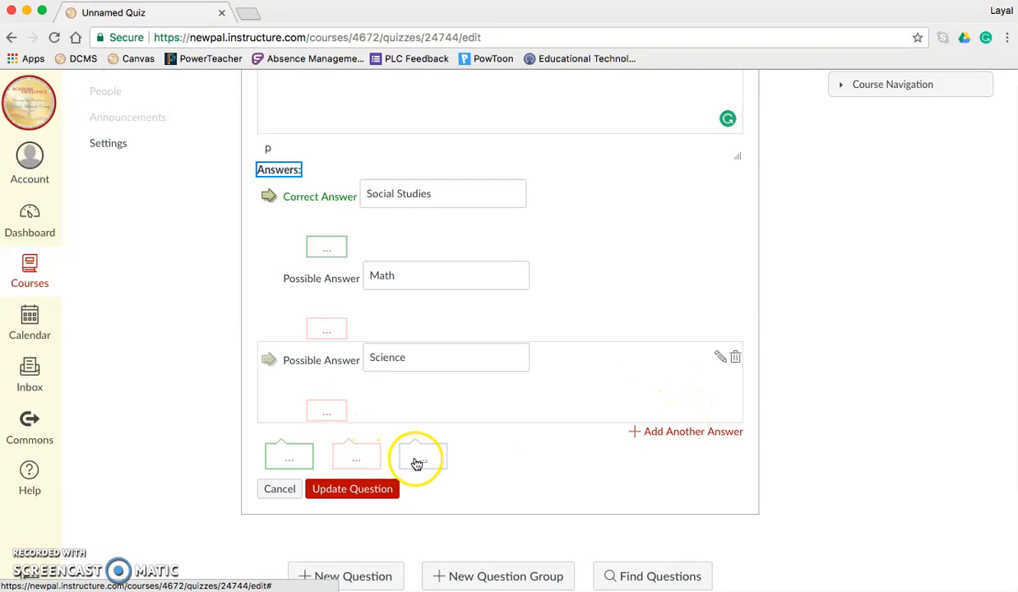
Try marking Math and Science as the correct answer, and return the correct mark to Social Studies.
{"action": "scroll", "coordinate": [288, 436], "scroll_direction": "up", "scroll_amount": 1}
{"action": "left_click", "coordinate": [269, 303]}
{"action": "left_click", "coordinate": [268, 385]}
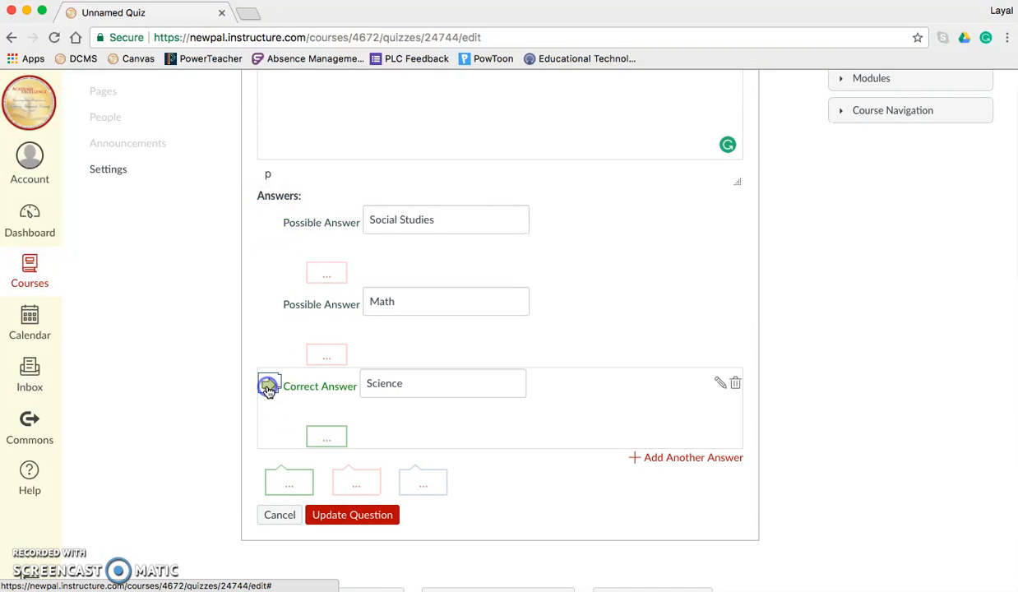
{"action": "left_click", "coordinate": [268, 308]}
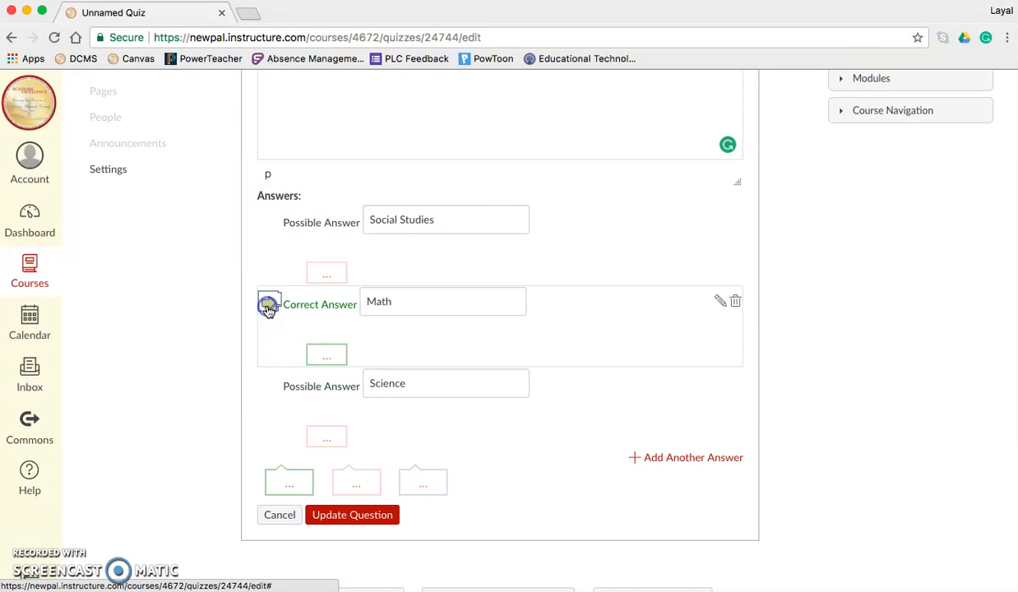
{"action": "left_click", "coordinate": [272, 222]}
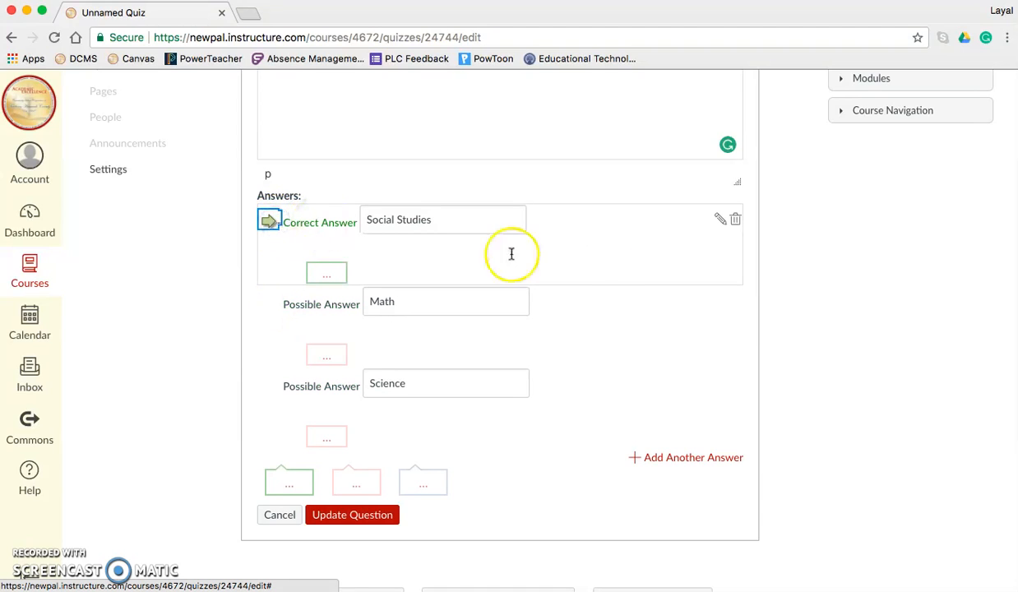
Look through the General, Embed and Advanced options for inserting media into the question text, without inserting anything.
{"action": "scroll", "coordinate": [476, 224], "scroll_direction": "up", "scroll_amount": 5}
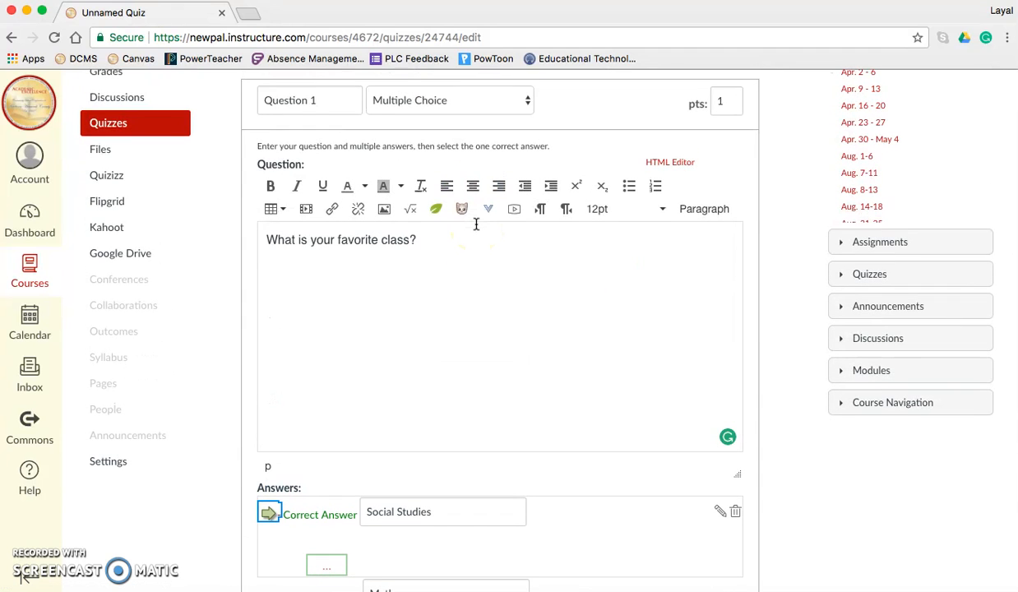
{"action": "left_click", "coordinate": [306, 212]}
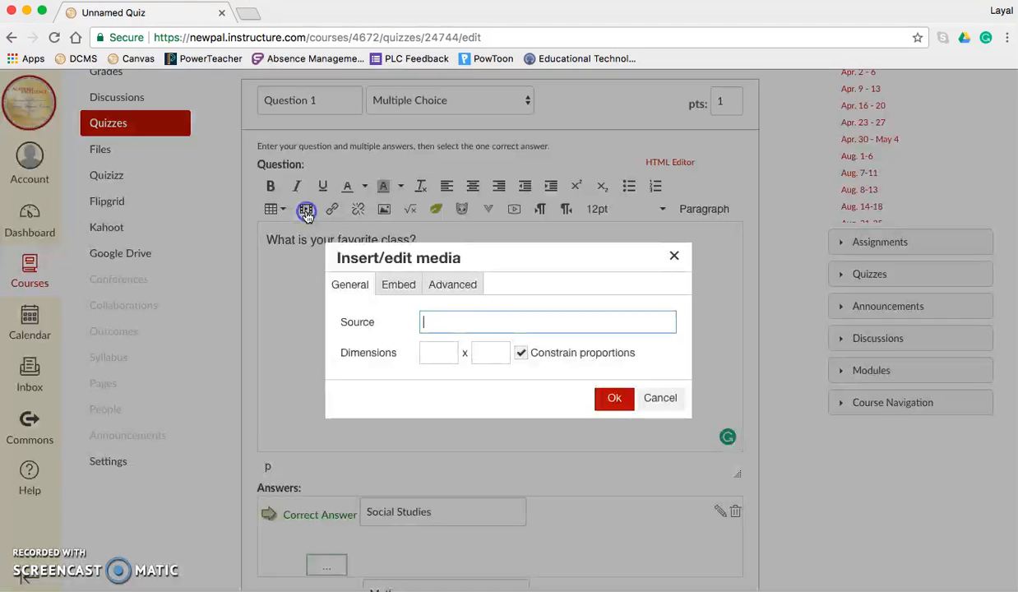
{"action": "left_click", "coordinate": [398, 286]}
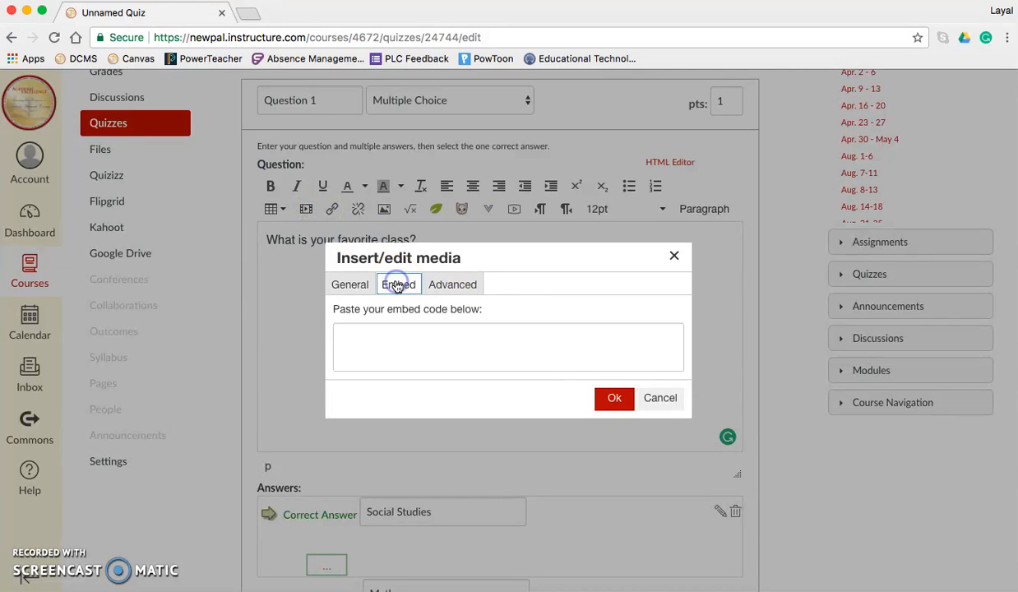
{"action": "left_click", "coordinate": [451, 286]}
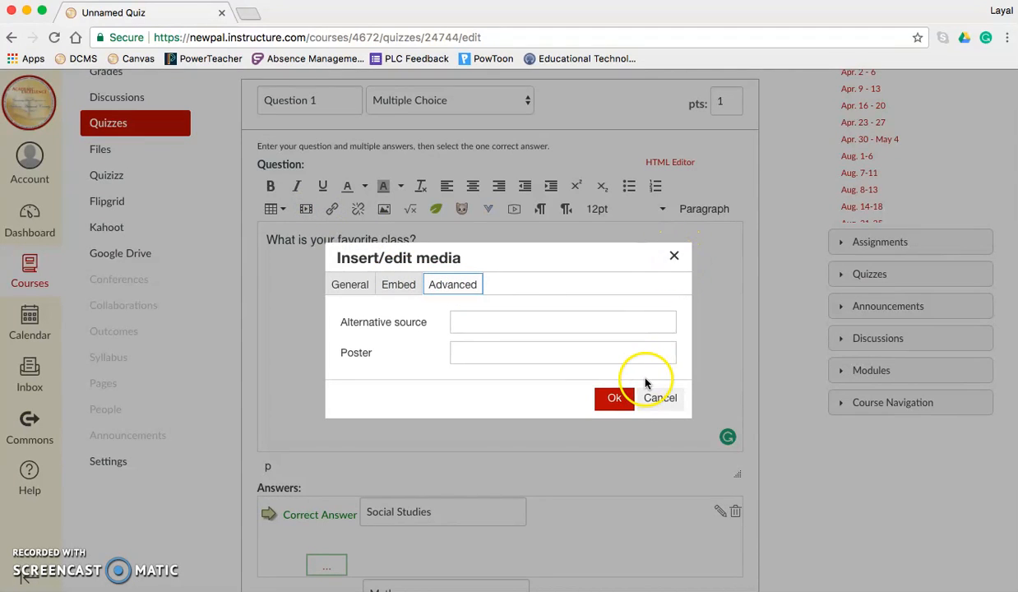
{"action": "left_click", "coordinate": [660, 399]}
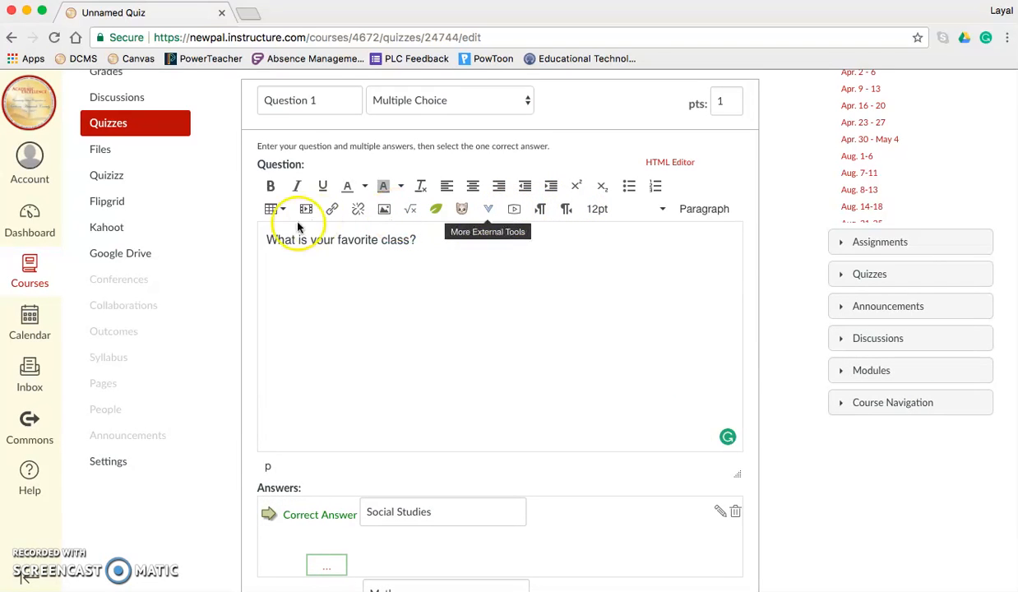
Look at the video and audio recording options for a media comment in the question, and close them without recording.
{"action": "left_click", "coordinate": [516, 210]}
{"action": "left_click", "coordinate": [368, 321]}
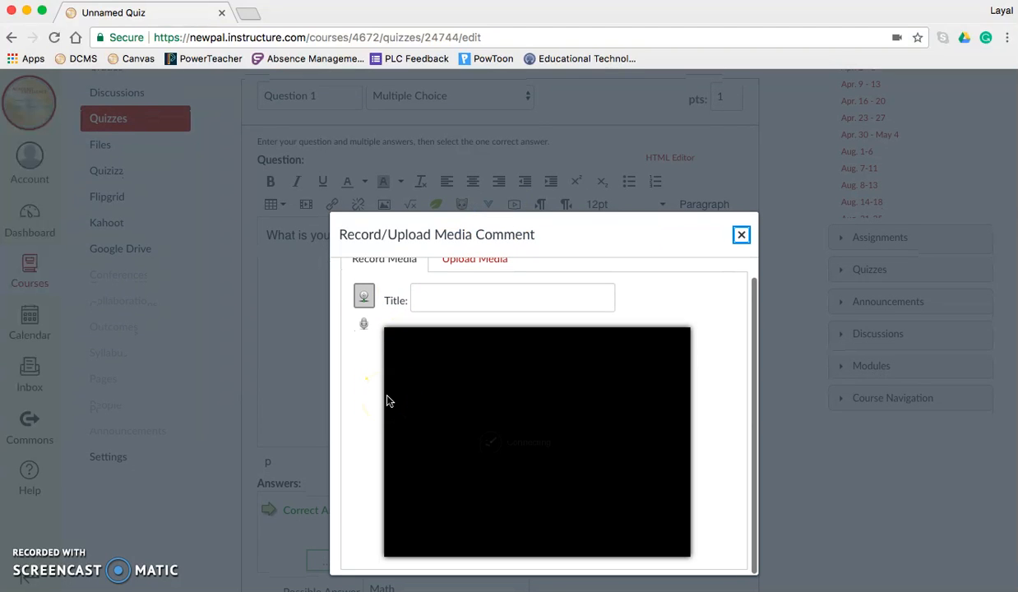
{"action": "left_click", "coordinate": [364, 327]}
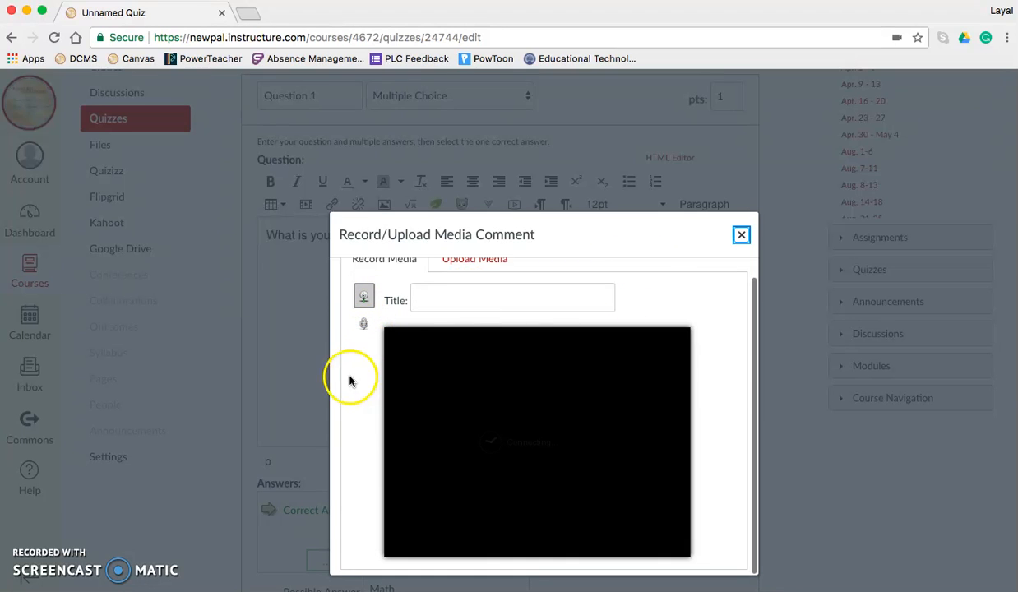
{"action": "left_click", "coordinate": [363, 328]}
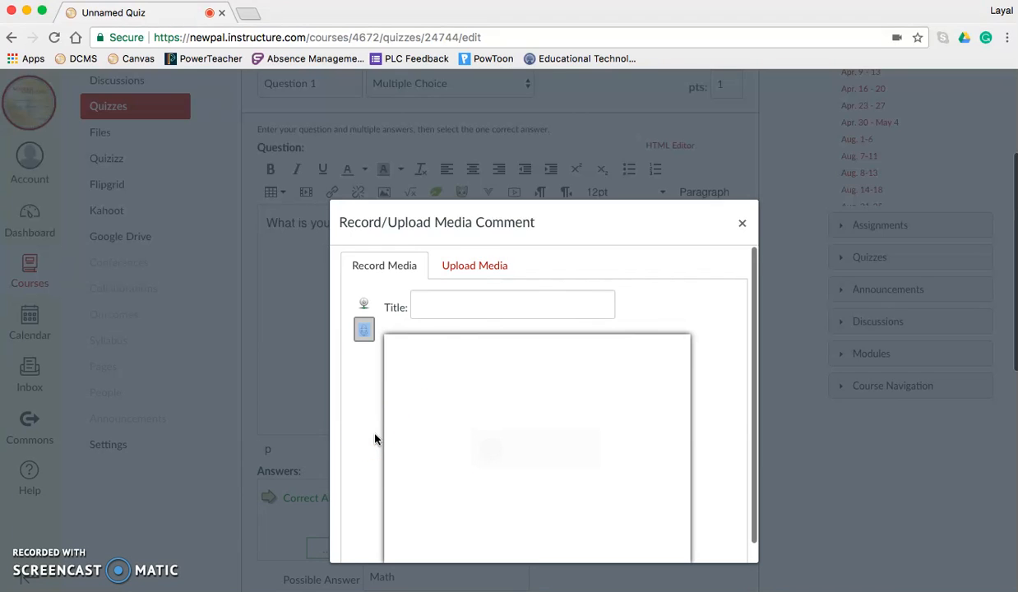
{"action": "left_click", "coordinate": [741, 224]}
Update Question 1 with its question text and its three answers, Social Studies, Math and Science.
{"action": "scroll", "coordinate": [743, 228], "scroll_direction": "down", "scroll_amount": 1}
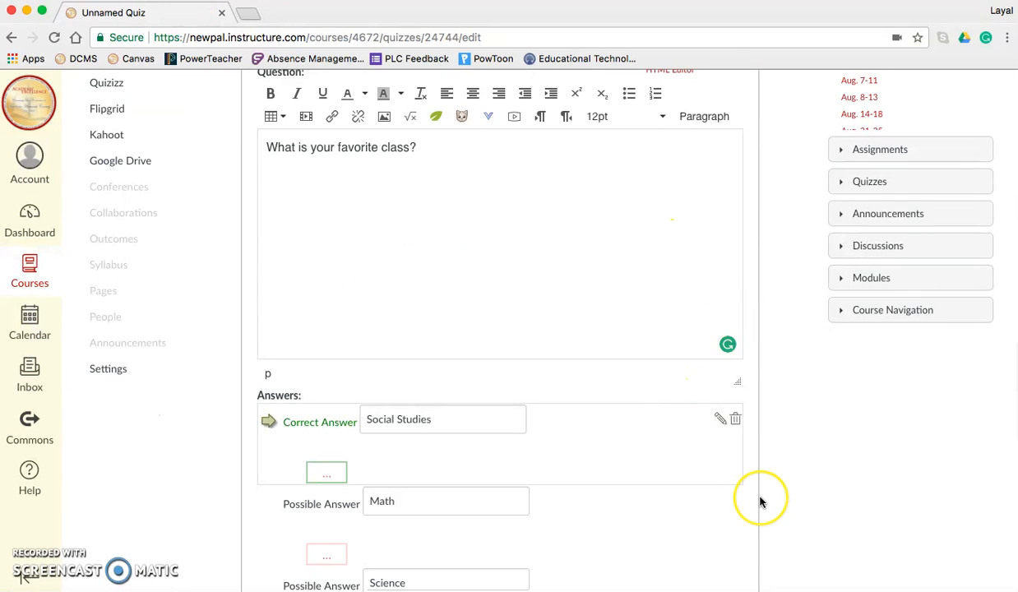
{"action": "scroll", "coordinate": [759, 503], "scroll_direction": "down", "scroll_amount": 3}
{"action": "left_click", "coordinate": [390, 475]}
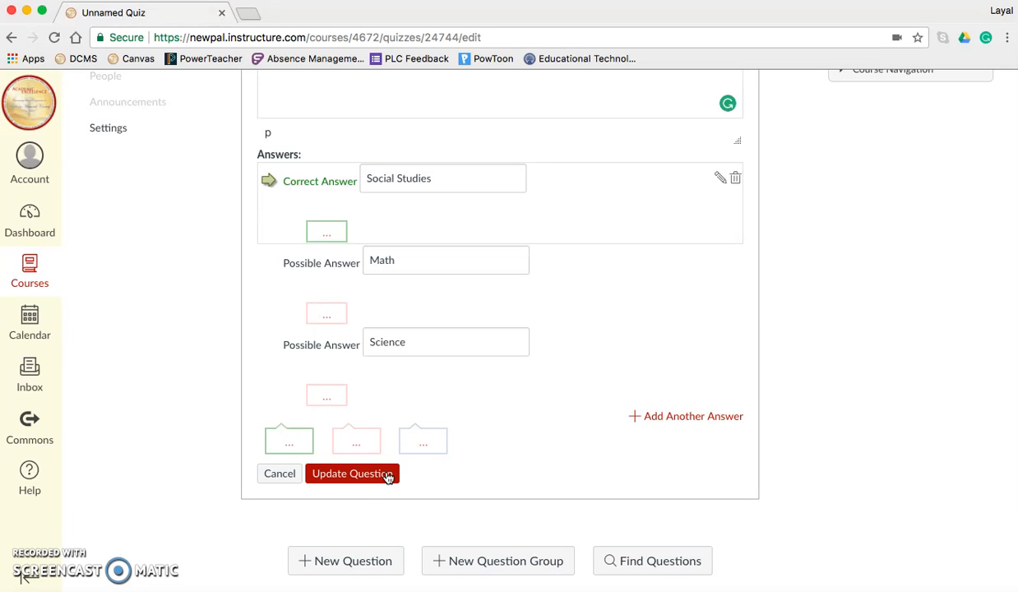
{"action": "left_click", "coordinate": [519, 271]}
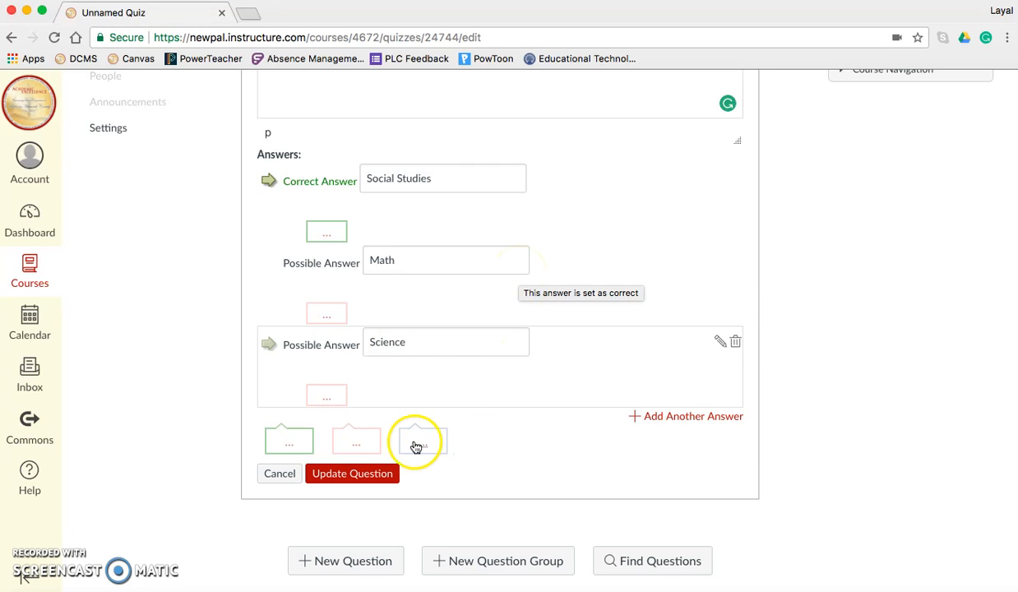
{"action": "left_click", "coordinate": [382, 475]}
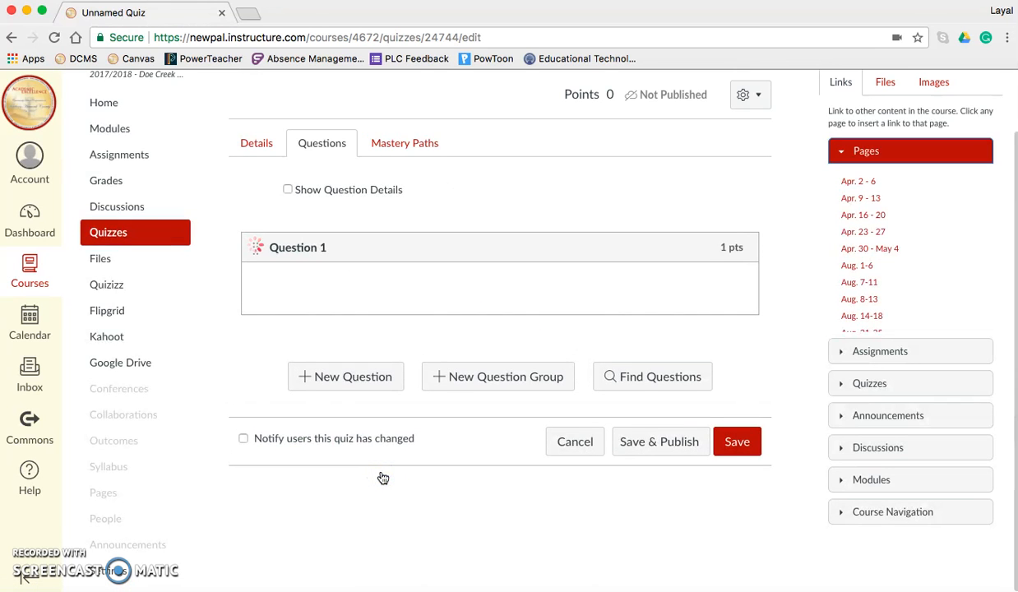
{"action": "left_click", "coordinate": [751, 448]}
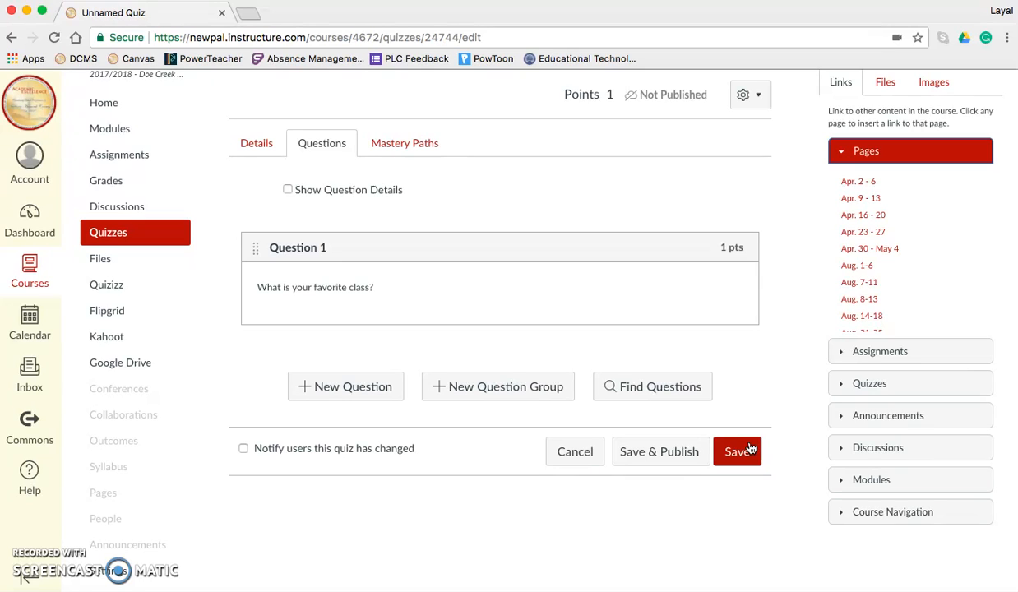
Add Daily Lives of the Egyptians Notes to the highest scoring range in the quiz's Mastery Paths.
{"action": "left_click", "coordinate": [381, 155]}
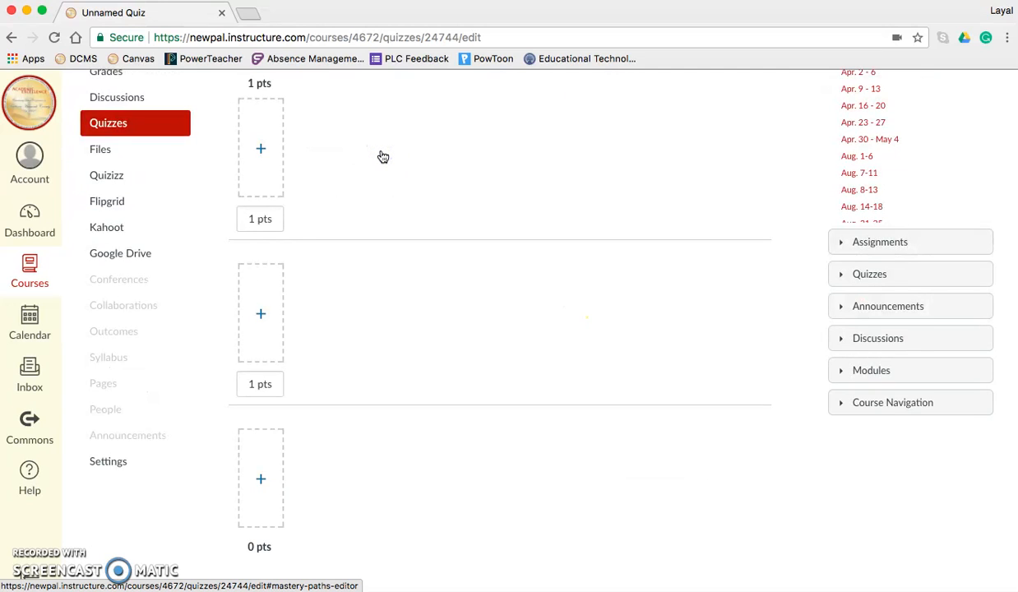
{"action": "scroll", "coordinate": [382, 156], "scroll_direction": "up", "scroll_amount": 3}
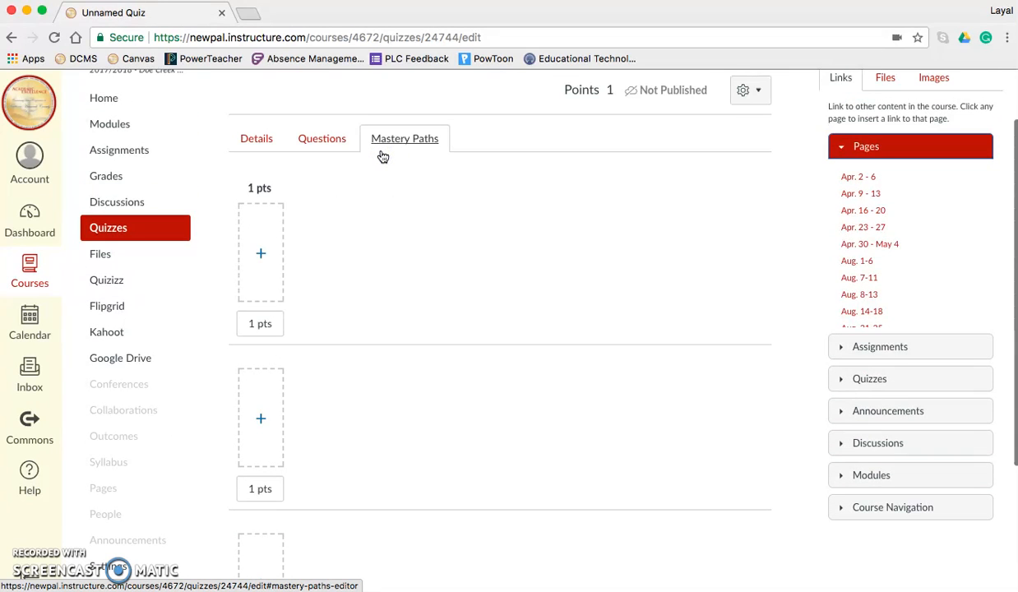
{"action": "left_click", "coordinate": [257, 188]}
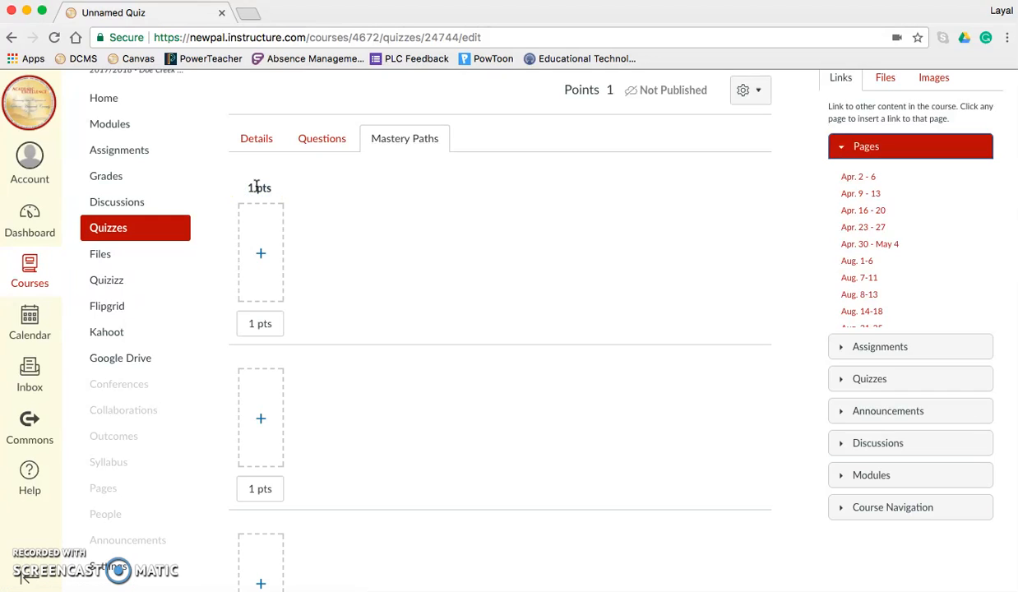
{"action": "left_click", "coordinate": [258, 324]}
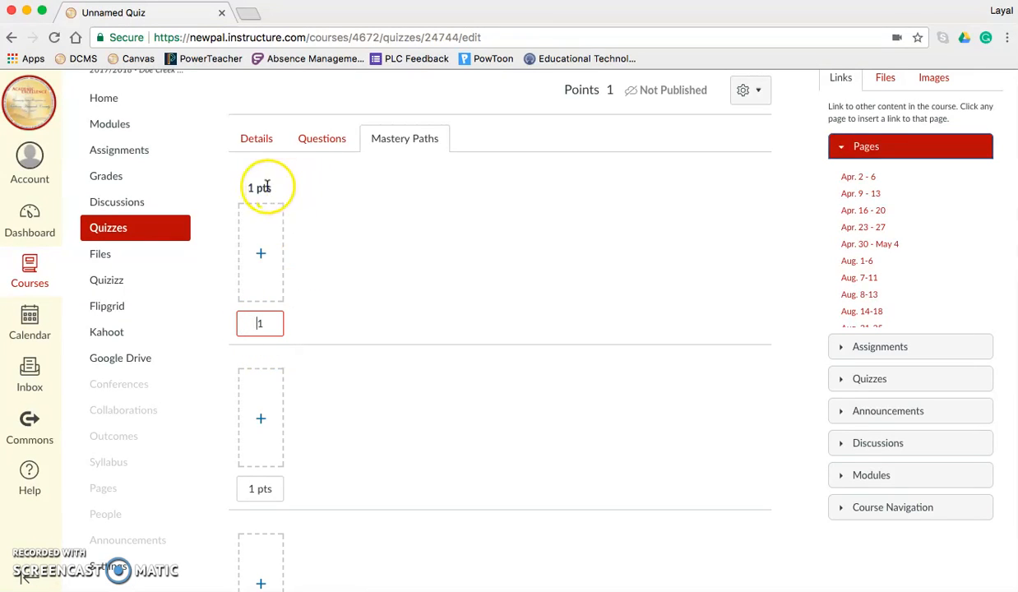
{"action": "left_click", "coordinate": [318, 333]}
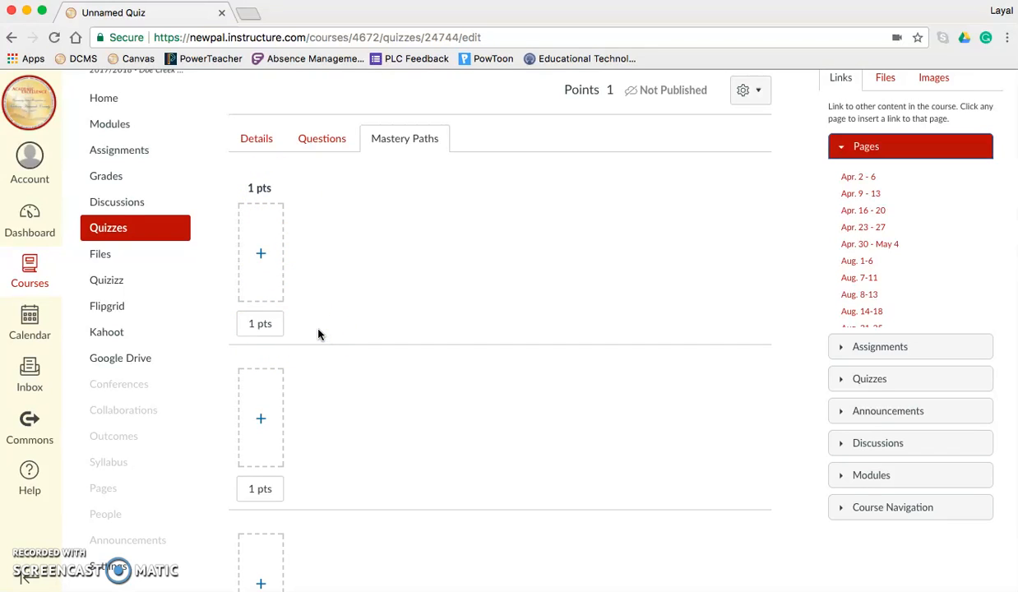
{"action": "left_click", "coordinate": [256, 256]}
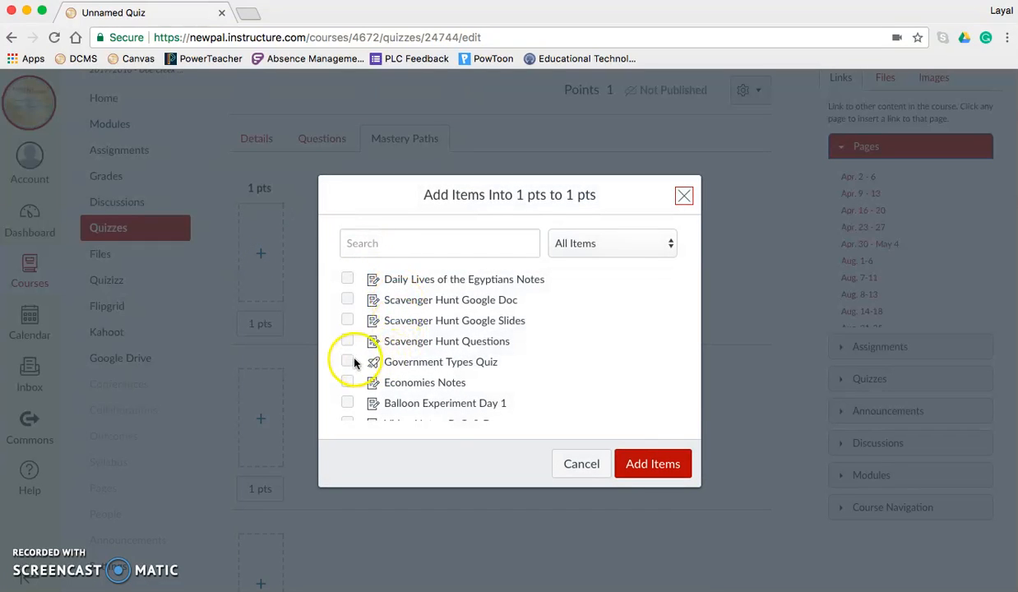
{"action": "left_click", "coordinate": [351, 281]}
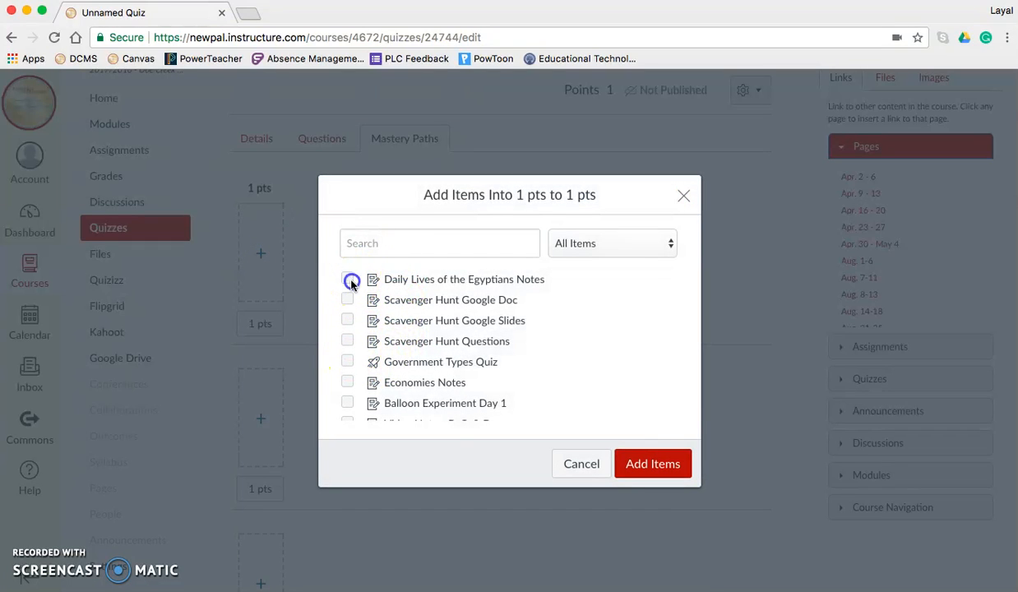
{"action": "left_click", "coordinate": [651, 454]}
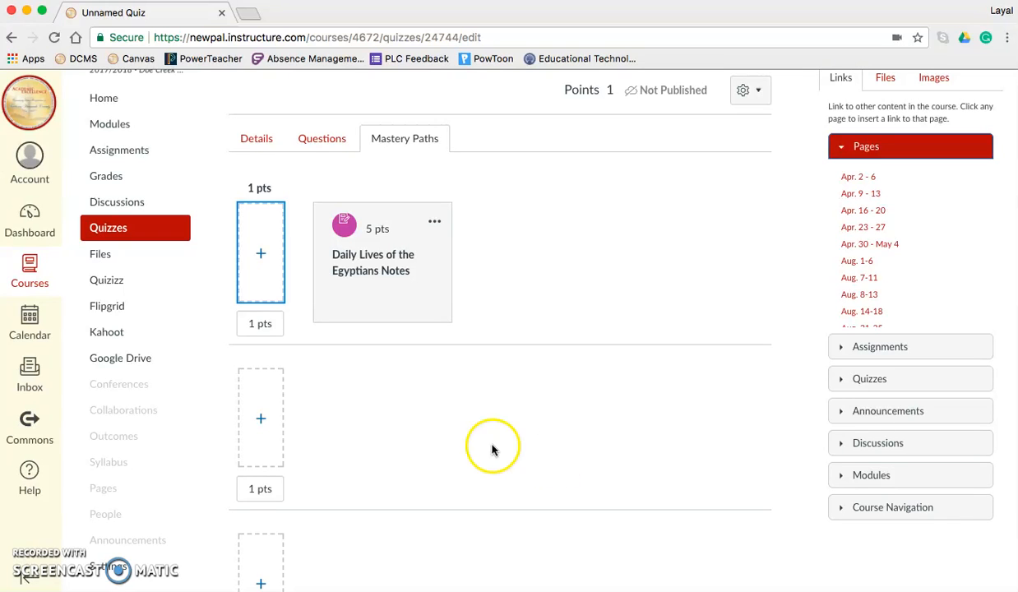
Set the lower limit of the second Mastery Paths scoring range to 0 pts.
{"action": "scroll", "coordinate": [485, 448], "scroll_direction": "down", "scroll_amount": 2}
{"action": "left_click", "coordinate": [259, 419]}
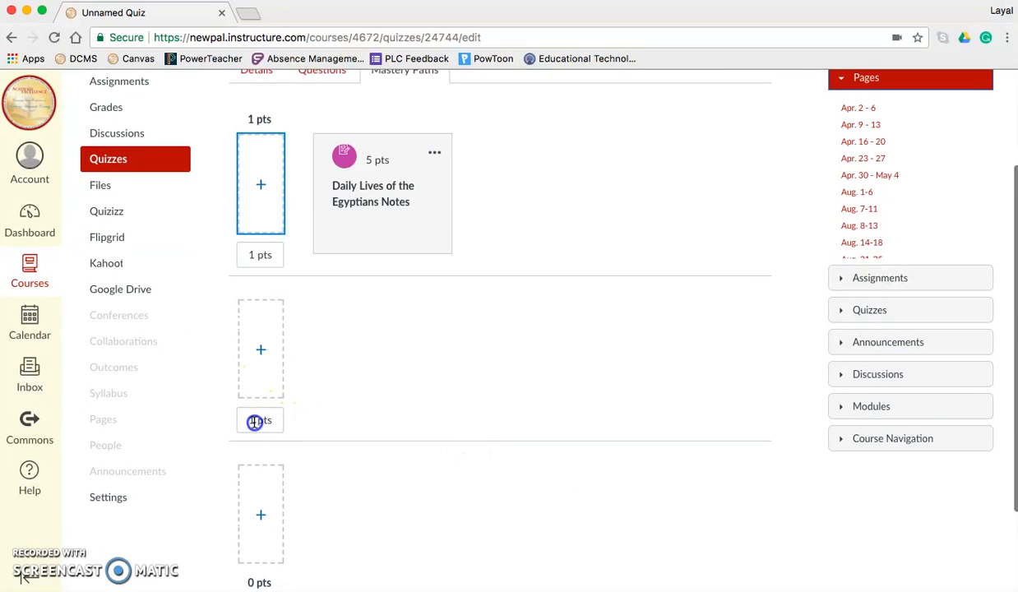
{"action": "key", "text": "BackSpace"}
{"action": "type", "text": "0"}
{"action": "left_click", "coordinate": [415, 428]}
Add Economies Notes to the second Mastery Paths scoring range and save the quiz without publishing it.
{"action": "left_click", "coordinate": [267, 343]}
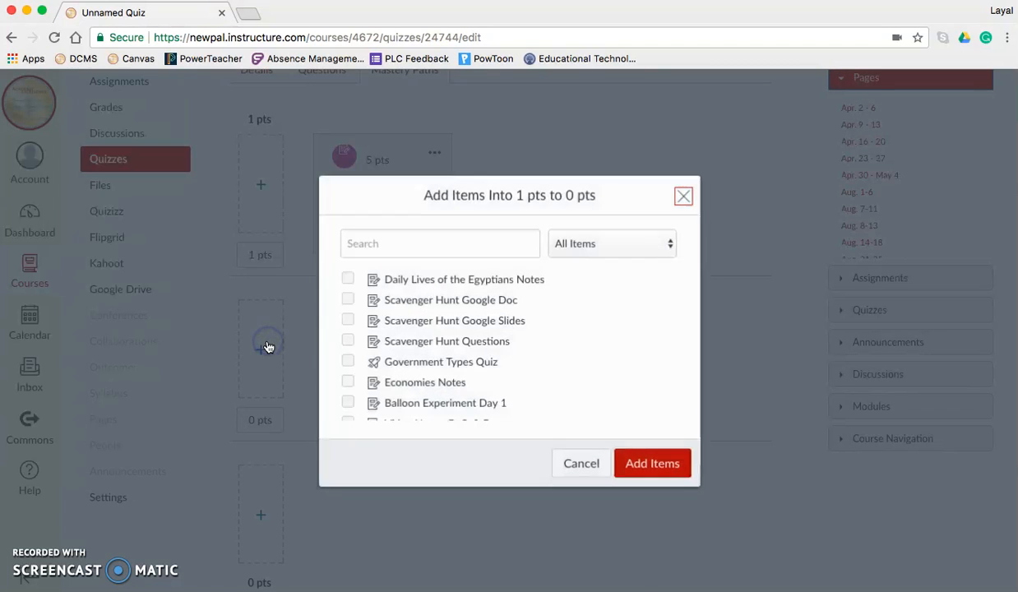
{"action": "left_click", "coordinate": [347, 381]}
{"action": "left_click", "coordinate": [639, 460]}
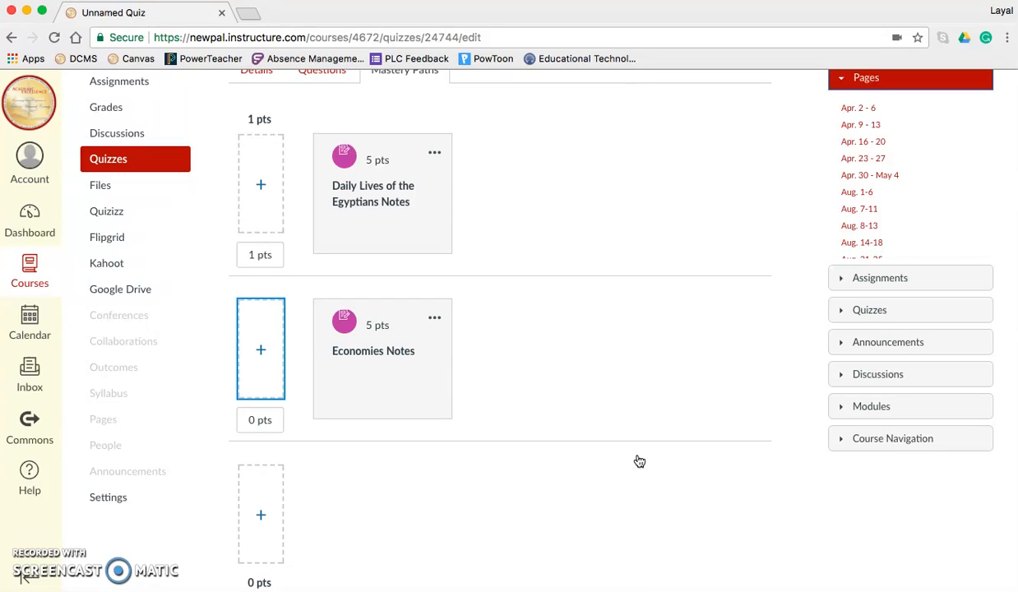
{"action": "scroll", "coordinate": [724, 457], "scroll_direction": "down", "scroll_amount": 3}
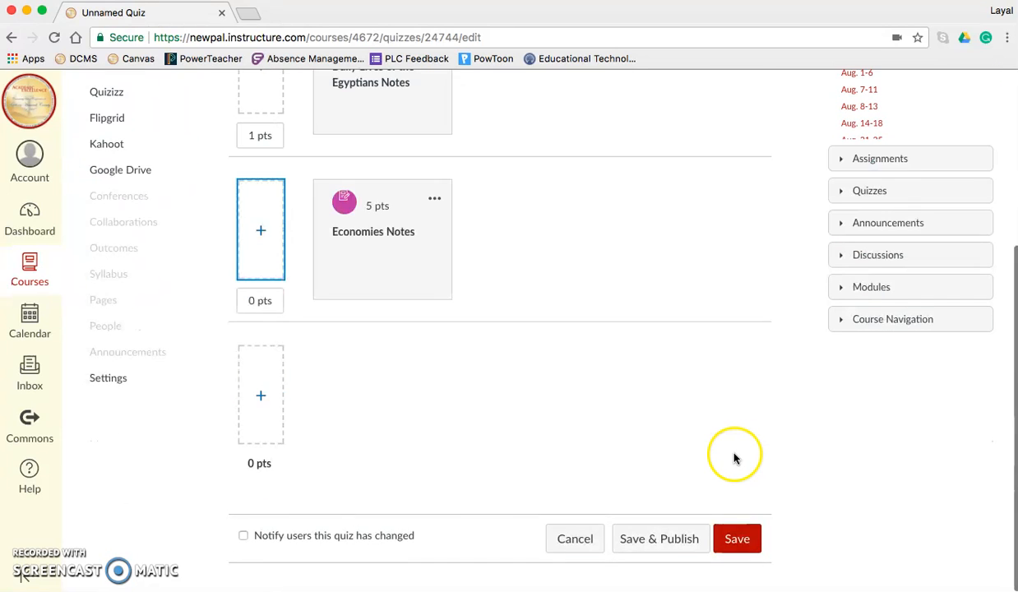
{"action": "left_click", "coordinate": [747, 543]}
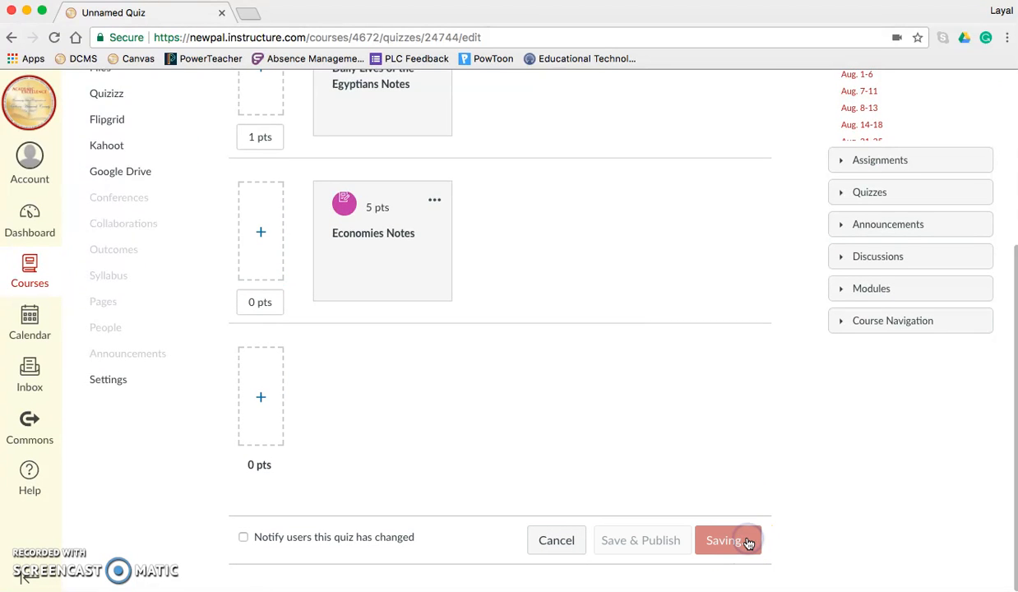